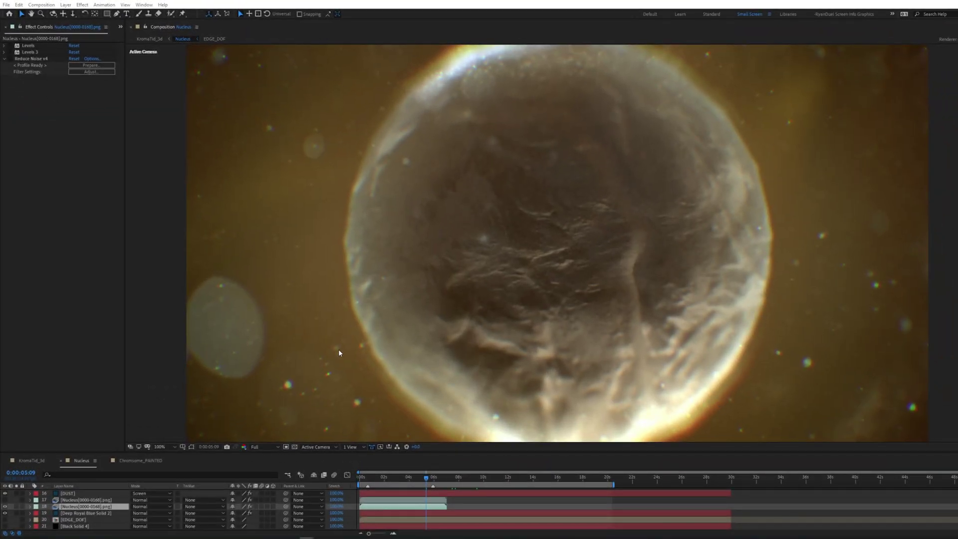
Inspect the sphere's edge up close, then solo layer 18 to show only the raw Nucleus render.
key(period)
key(h)
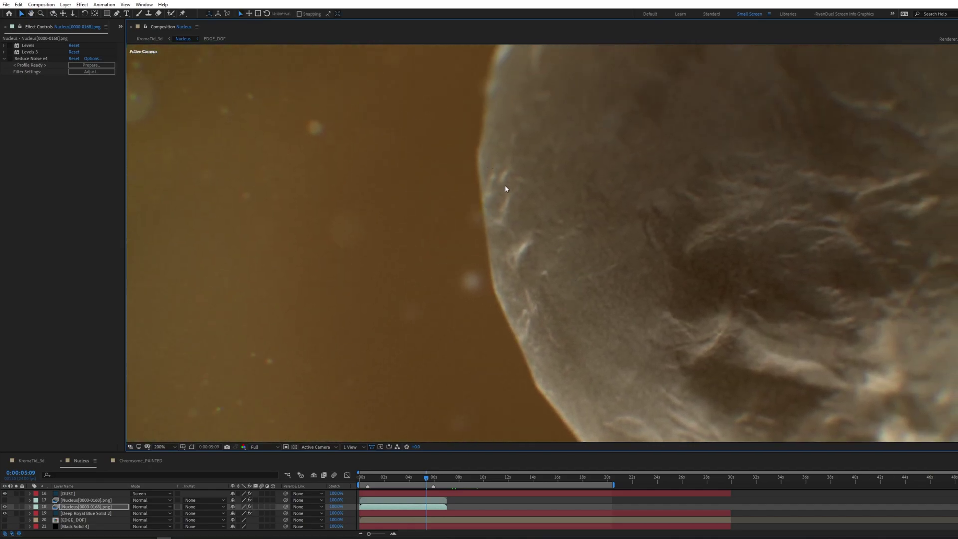
scroll(624, 214, down, 2)
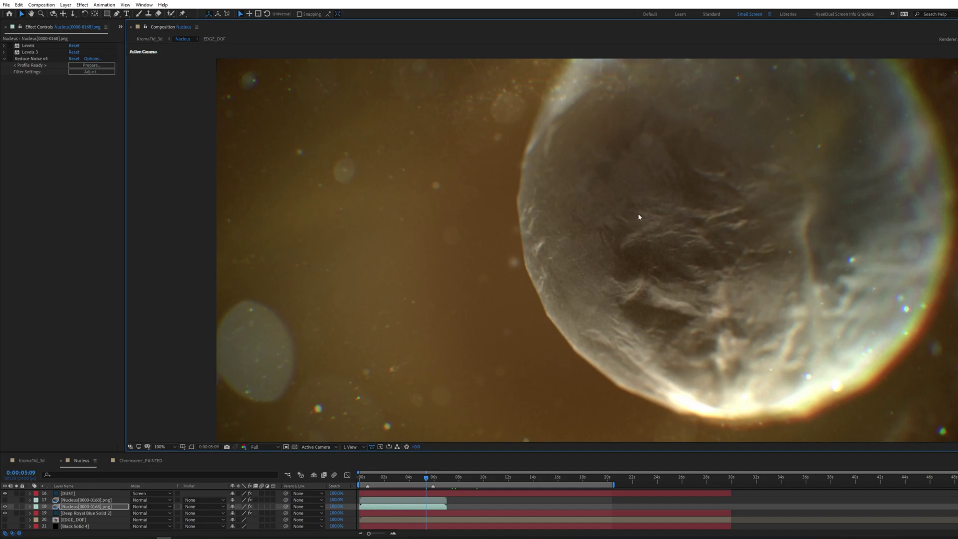
drag(624, 215, 519, 186)
scroll(593, 194, down, 1)
click(17, 506)
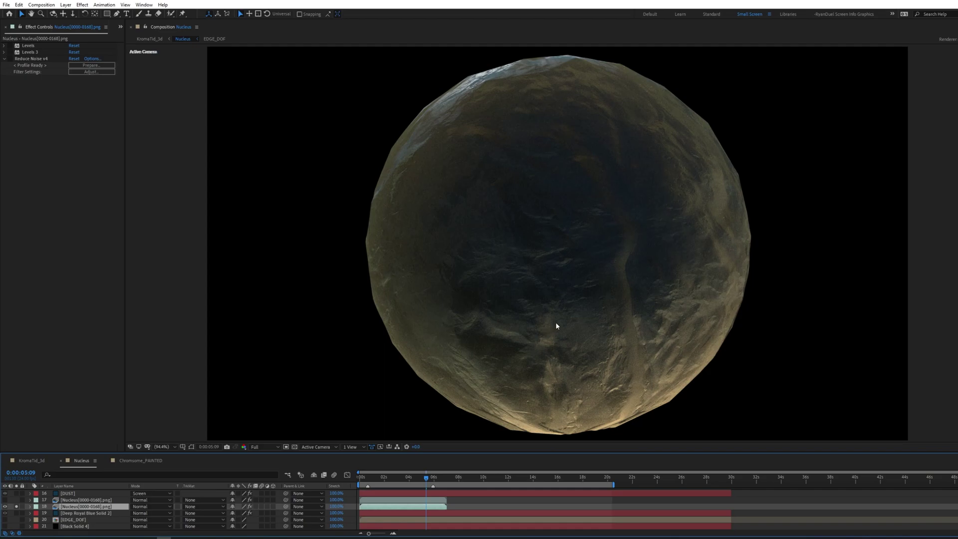
Re-enable the Levels, Levels 3 and Reduce Noise v4 effects on the nucleus render.
click(10, 46)
click(10, 52)
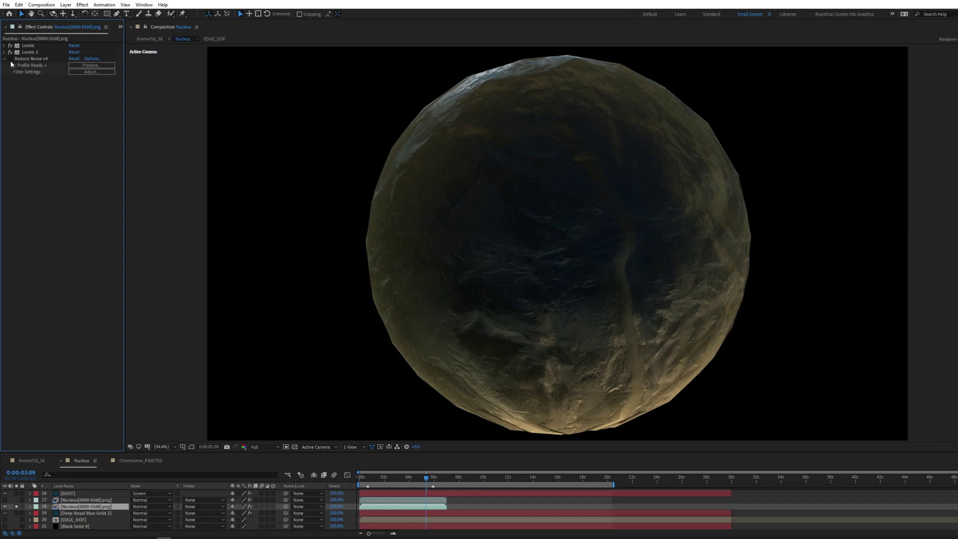
scroll(421, 179, up, 4)
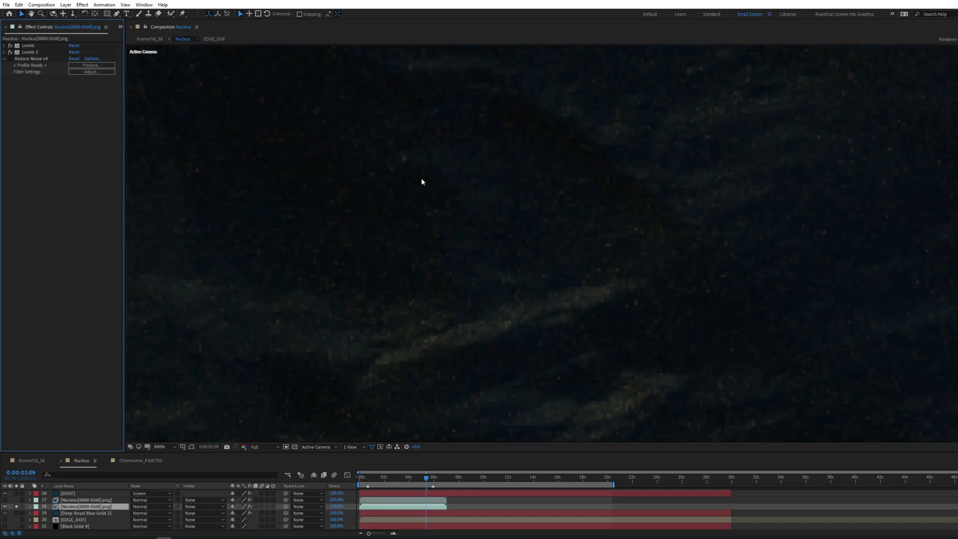
scroll(421, 178, down, 2)
drag(413, 174, 562, 233)
key(v)
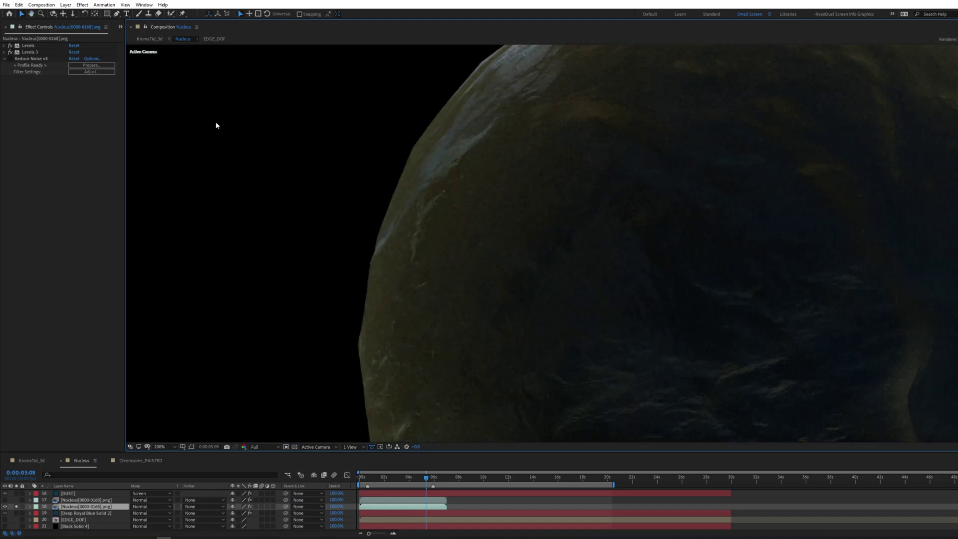
click(10, 59)
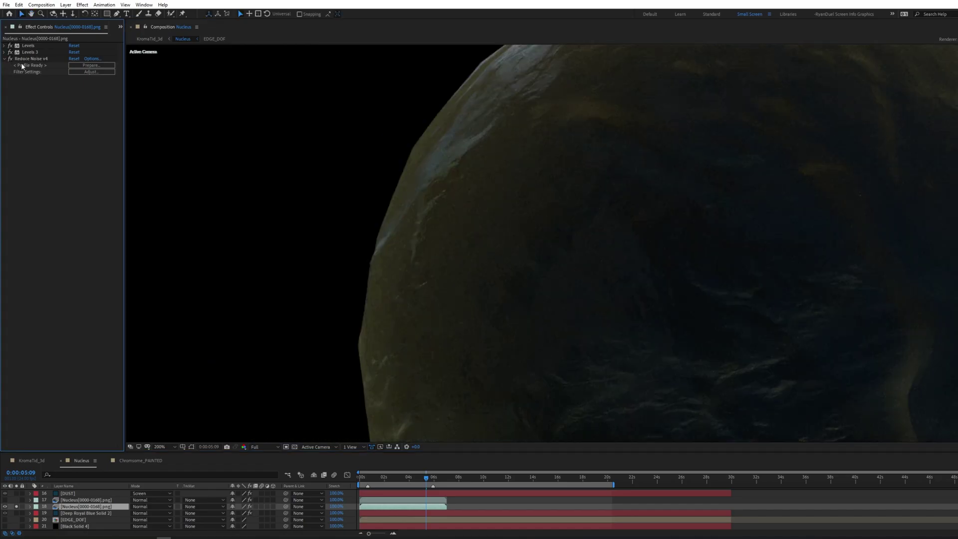
key(shift+slash)
Bring the background solid, CC colour grade and DOF blur layers back into the preview.
click(29, 499)
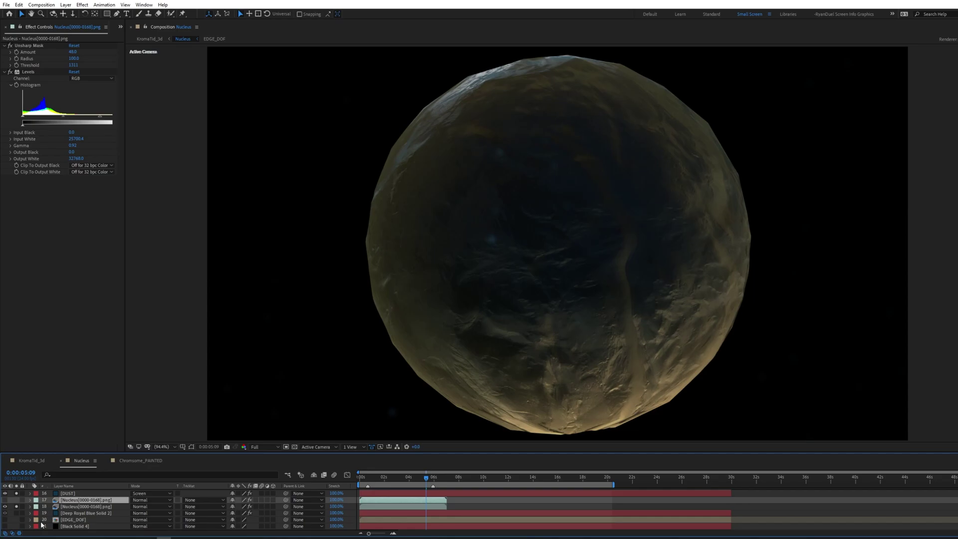
click(16, 513)
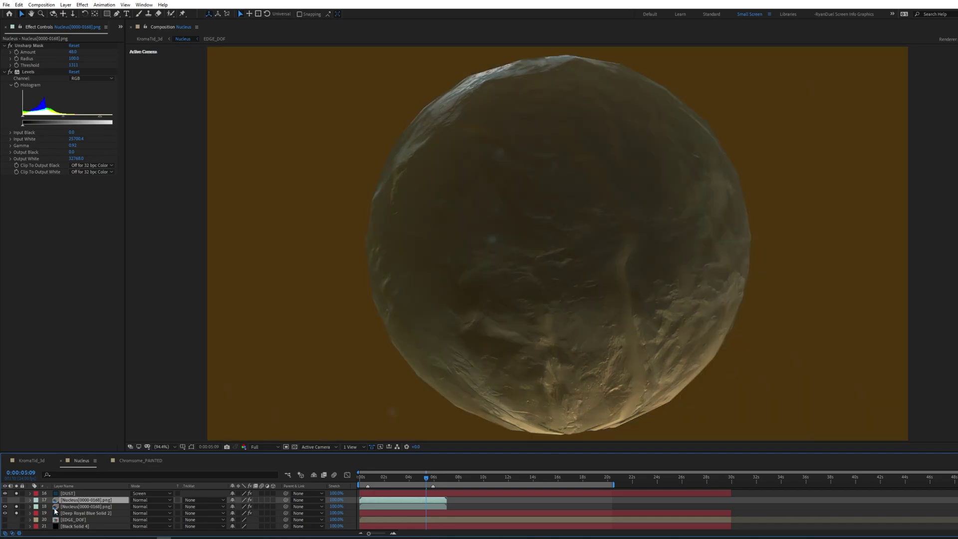
scroll(59, 506, up, 2)
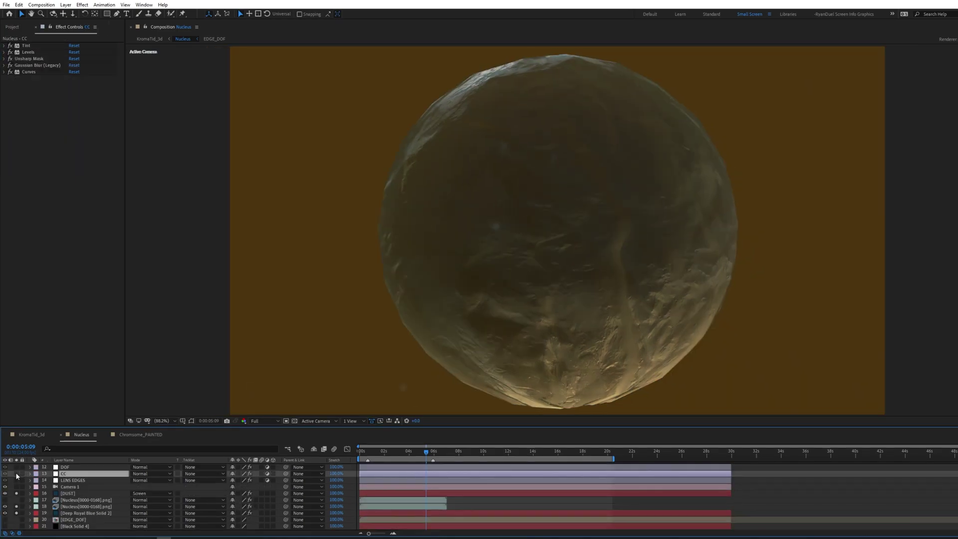
click(16, 473)
click(56, 468)
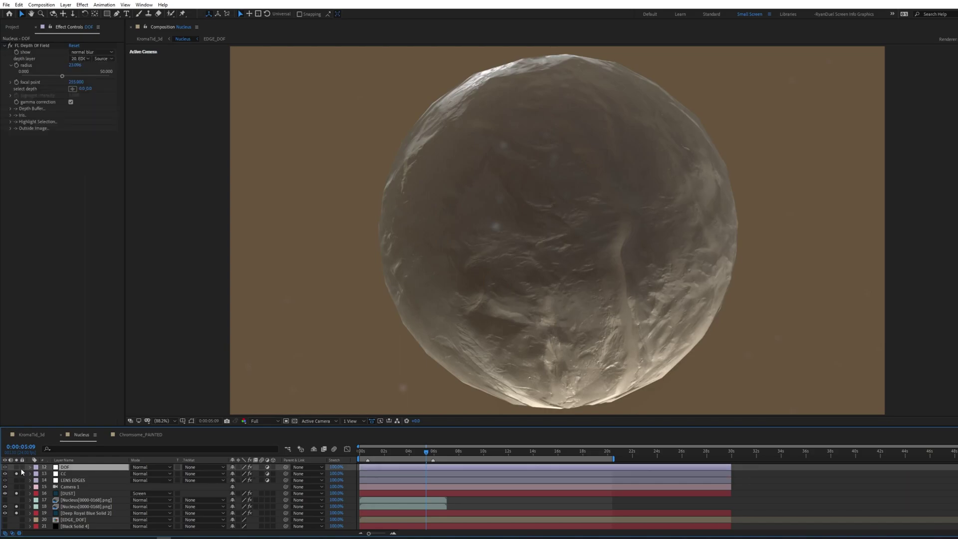
click(16, 467)
scroll(86, 496, up, 4)
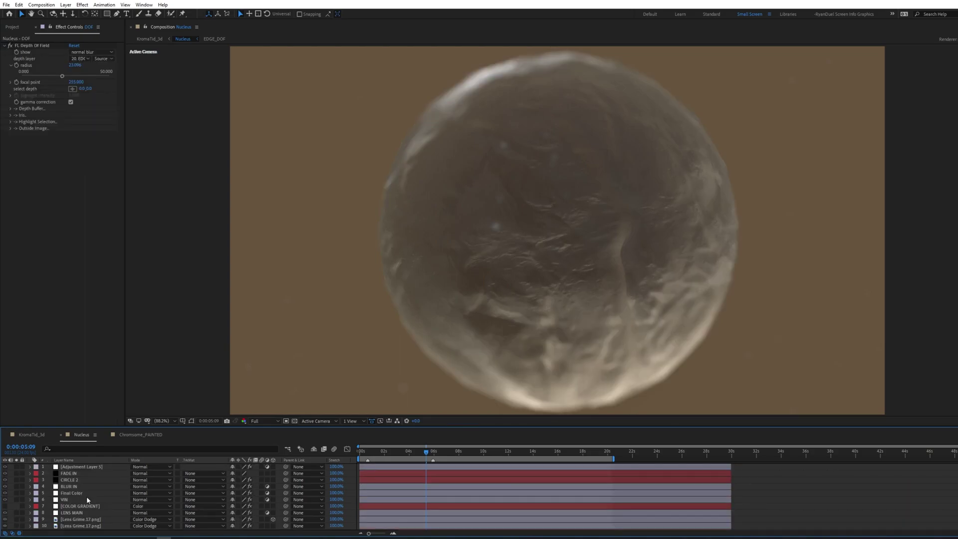
scroll(86, 496, down, 4)
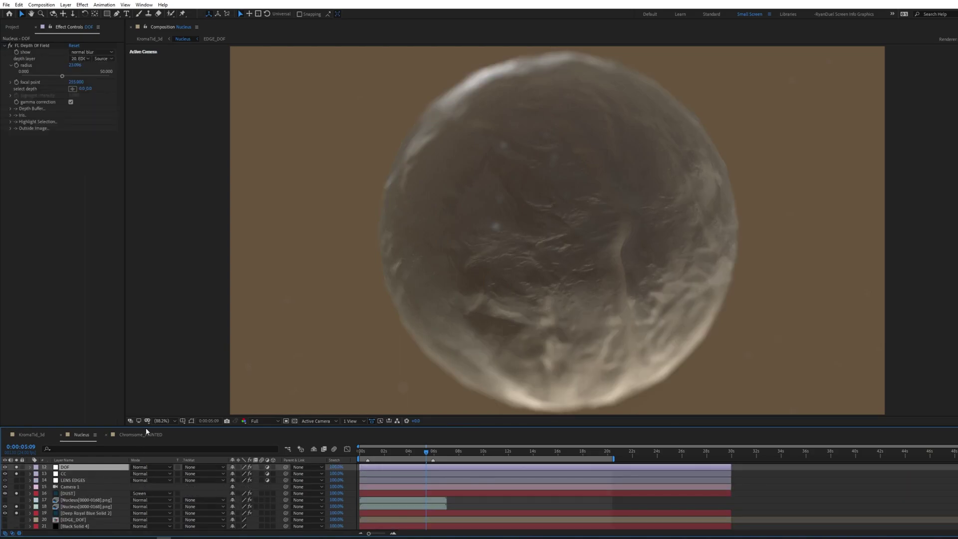
Enlarge the layer list, add both Lens Grime layers and VIN, and check the full composite.
drag(145, 427, 145, 392)
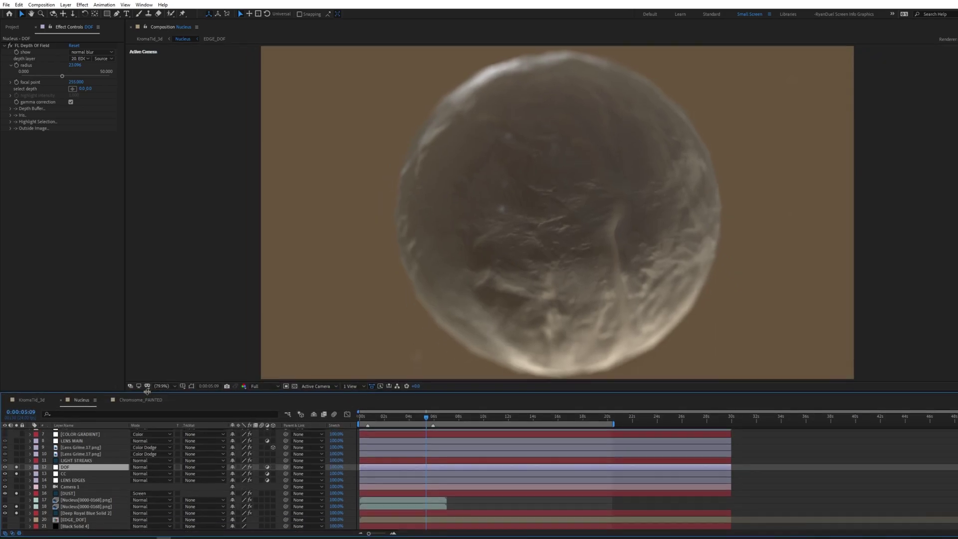
click(68, 455)
drag(16, 453, 16, 448)
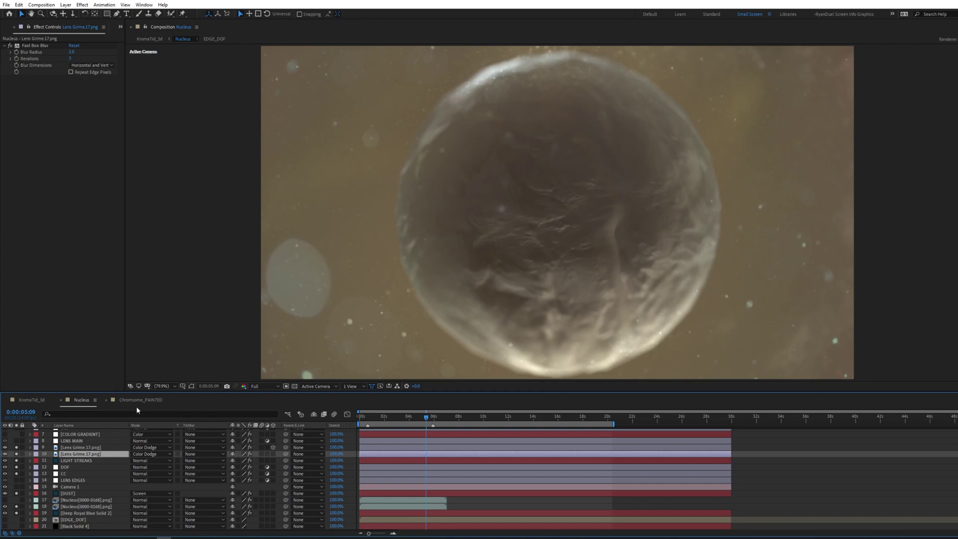
scroll(76, 445, up, 3)
click(75, 465)
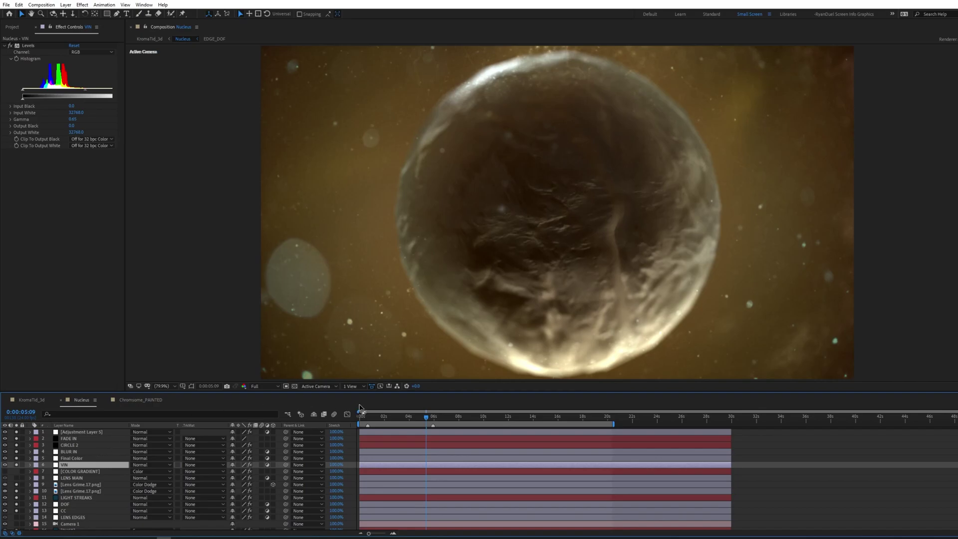
key(grave)
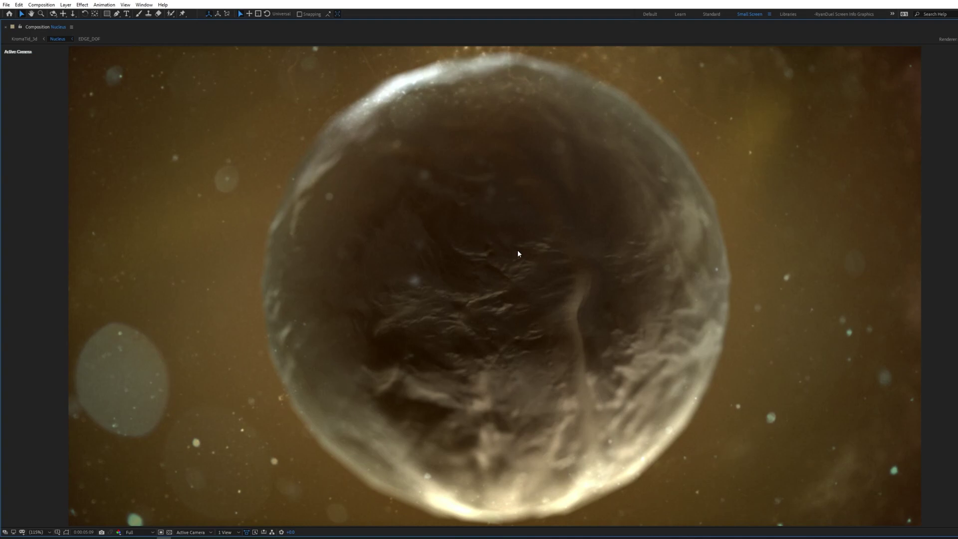
key(grave)
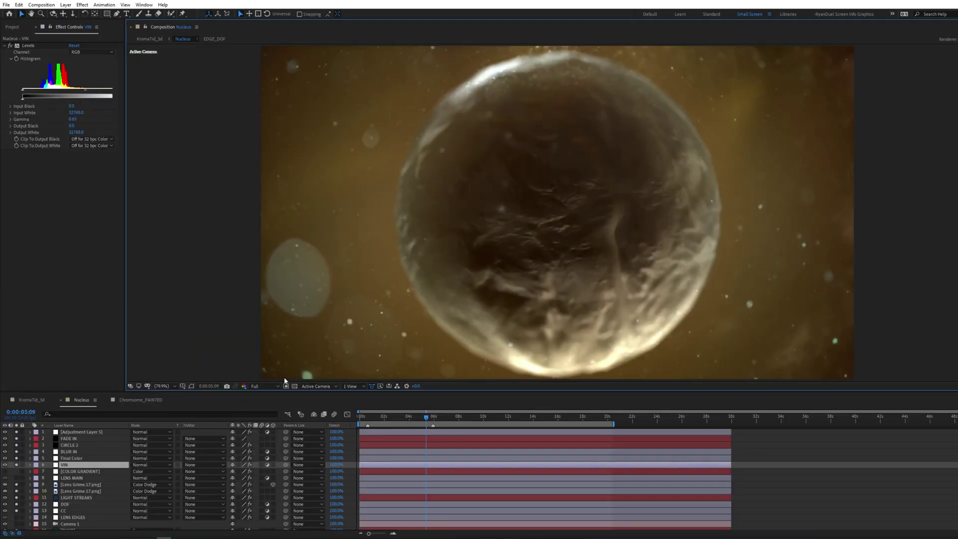
Replace the $24.99 suggested price for ft-Lens Distortion with 0.00.
click(75, 479)
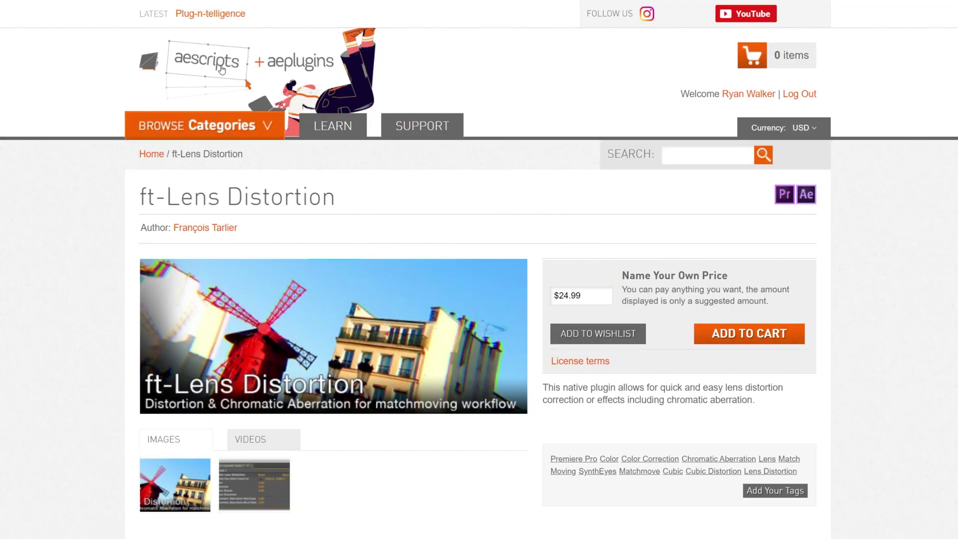
click(595, 288)
key(ctrl+a)
key(BackSpace)
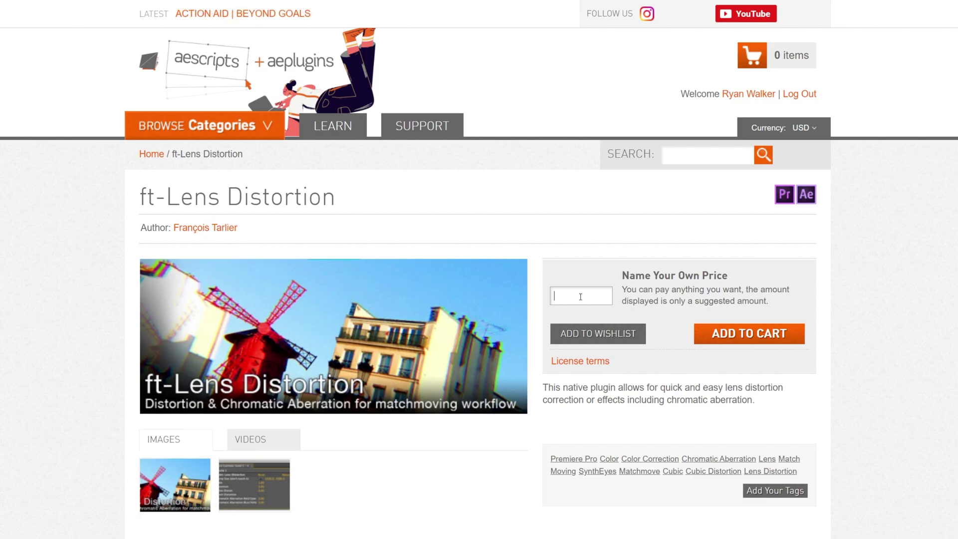
text(5.00)
key(ctrl+a)
key(BackSpace)
text(0.00)
click(715, 335)
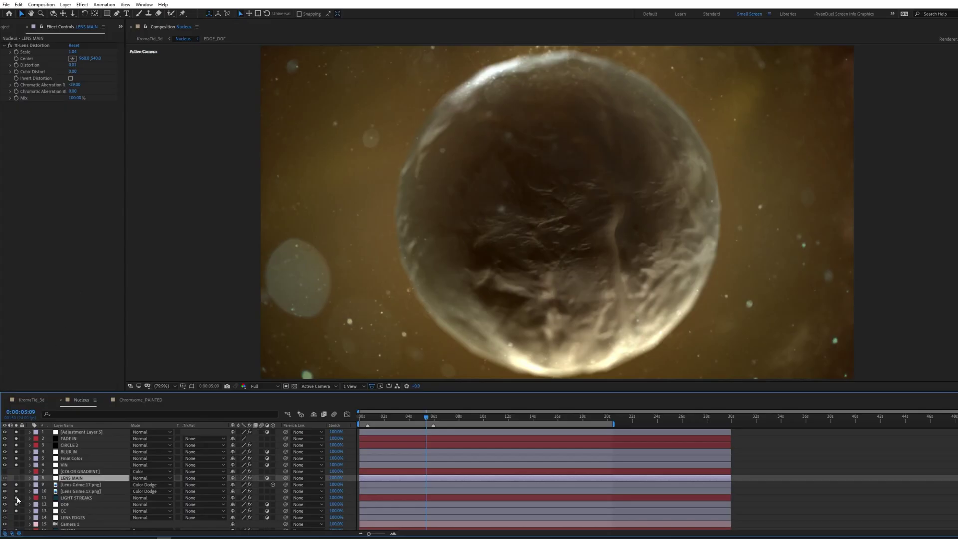
Enable the LENS MAIN layer so chromatic fringing appears on the sphere and dust.
click(16, 479)
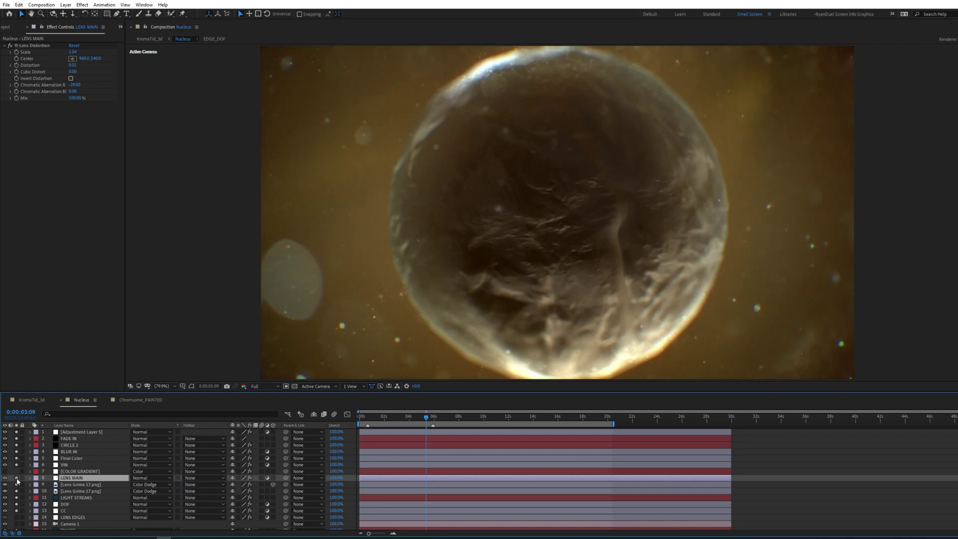
scroll(415, 310, up, 1)
scroll(625, 182, up, 1)
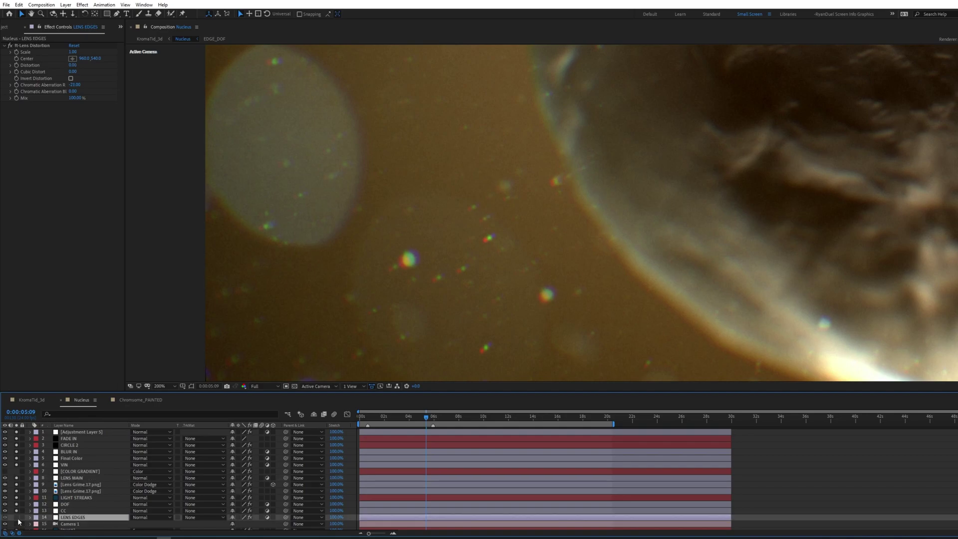
Turn on the LENS EDGES layer and inspect the nucleus rim before fitting the frame.
click(17, 518)
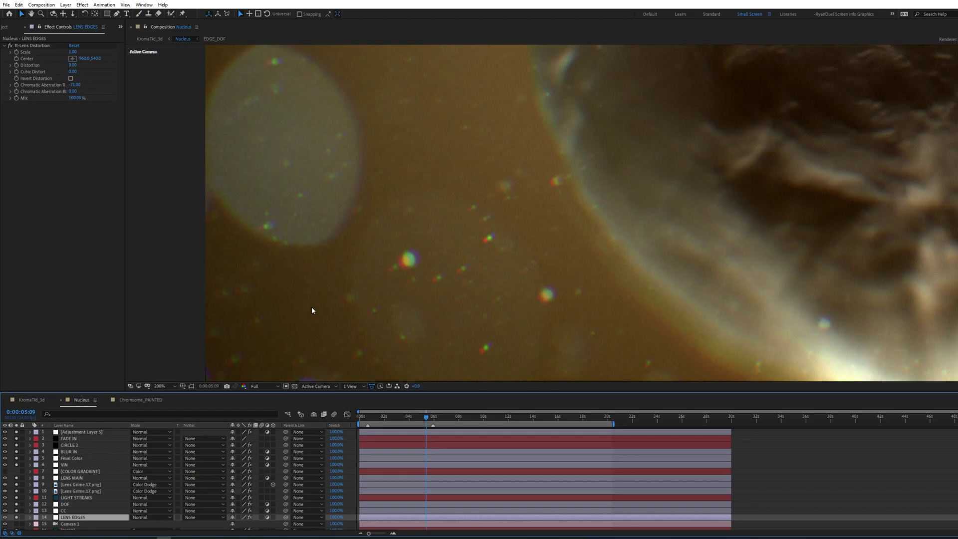
drag(516, 243, 438, 207)
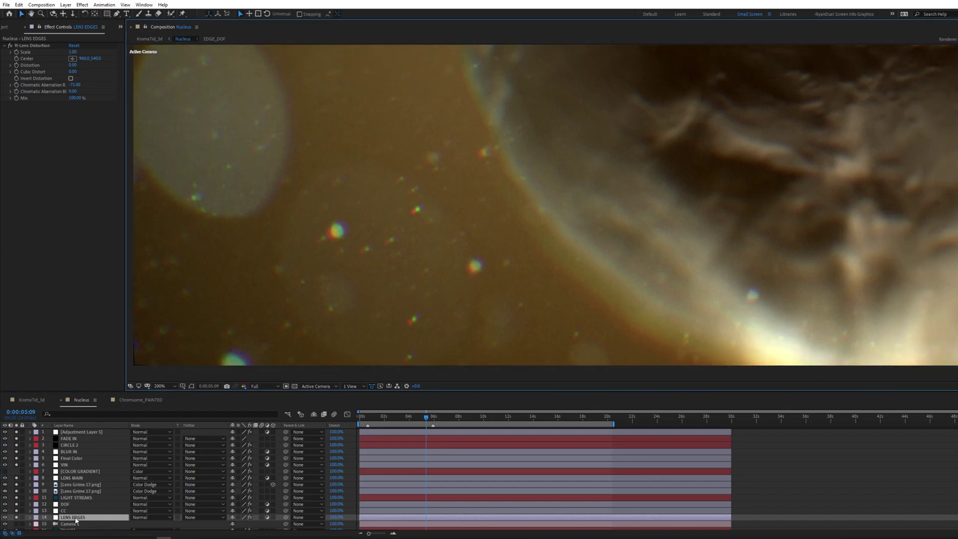
scroll(614, 234, down, 2)
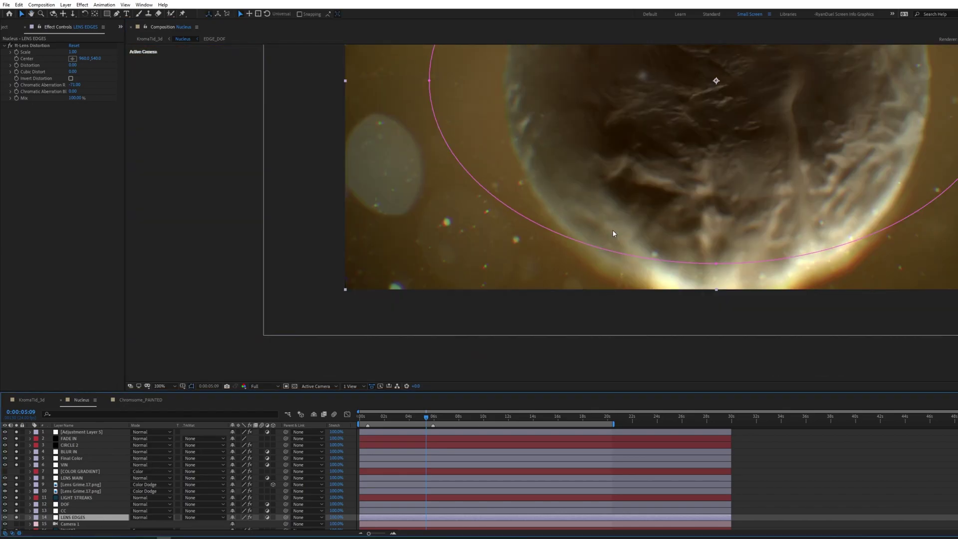
key(shift+slash)
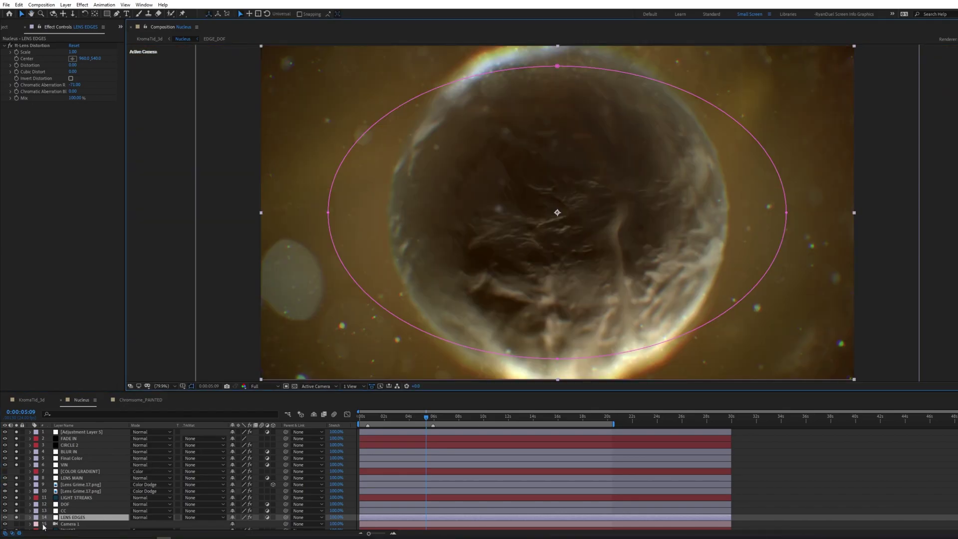
Toggle LENS EDGES repeatedly to compare the rim, then maximize the composition view.
click(17, 517)
click(16, 517)
click(17, 518)
click(16, 518)
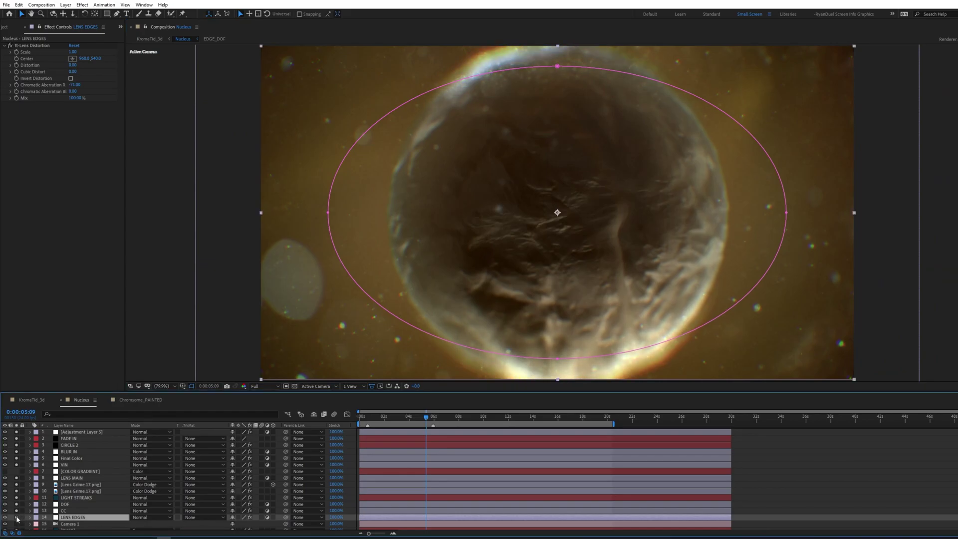
scroll(444, 278, up, 4)
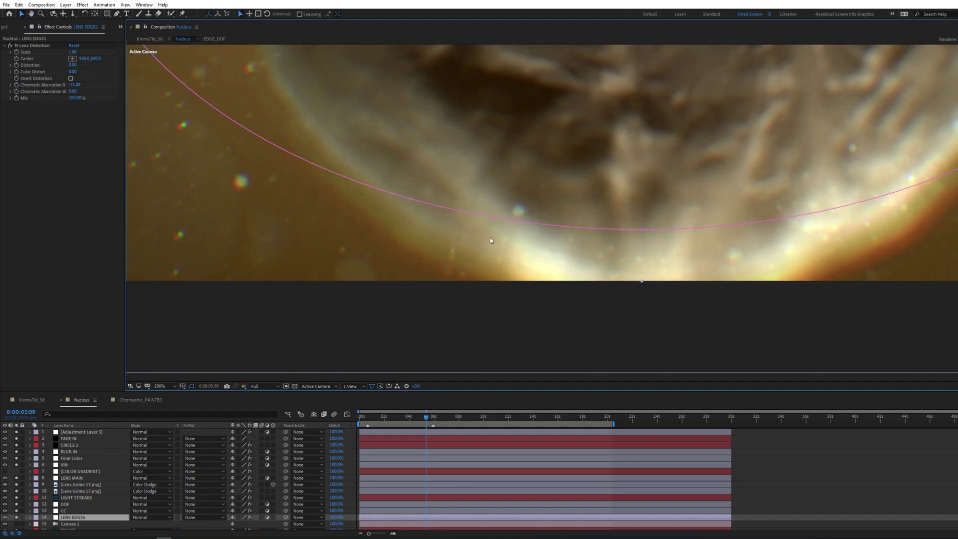
click(16, 518)
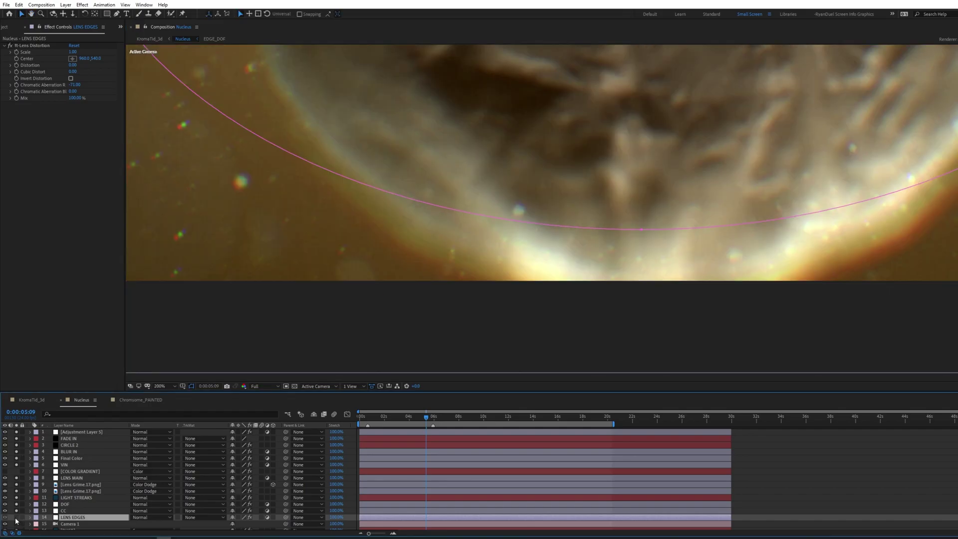
click(17, 518)
key(grave)
scroll(434, 341, down, 2)
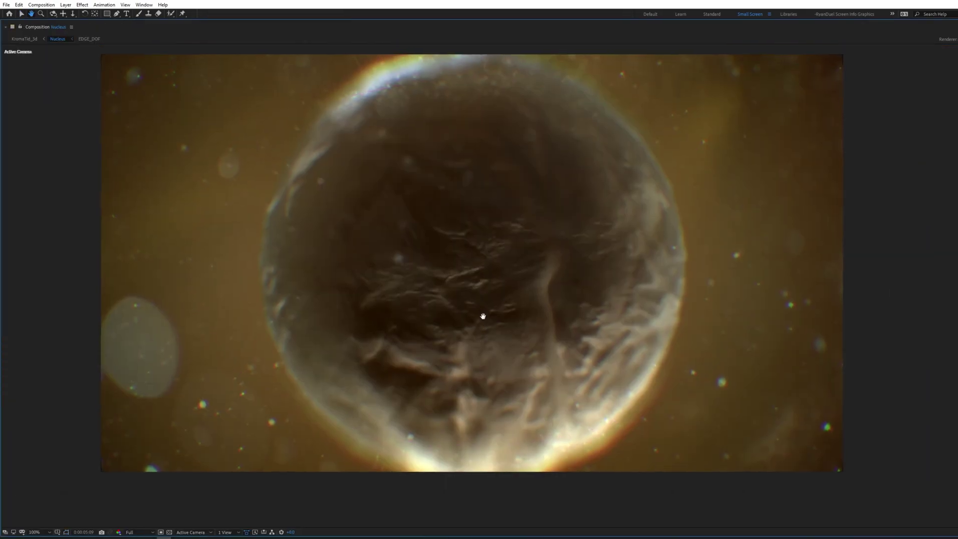
Return from full screen with the Selection tool and show the Project panel's folders.
key(v)
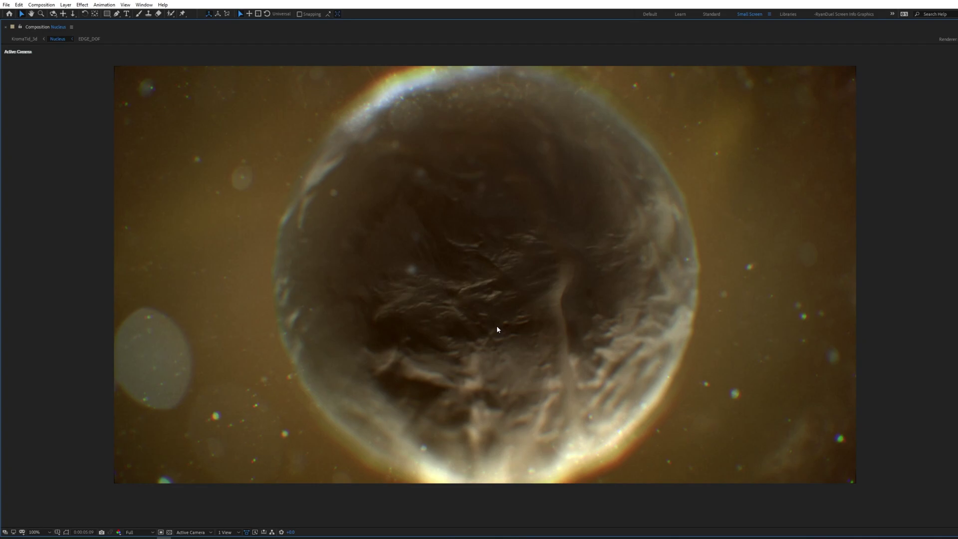
key(grave)
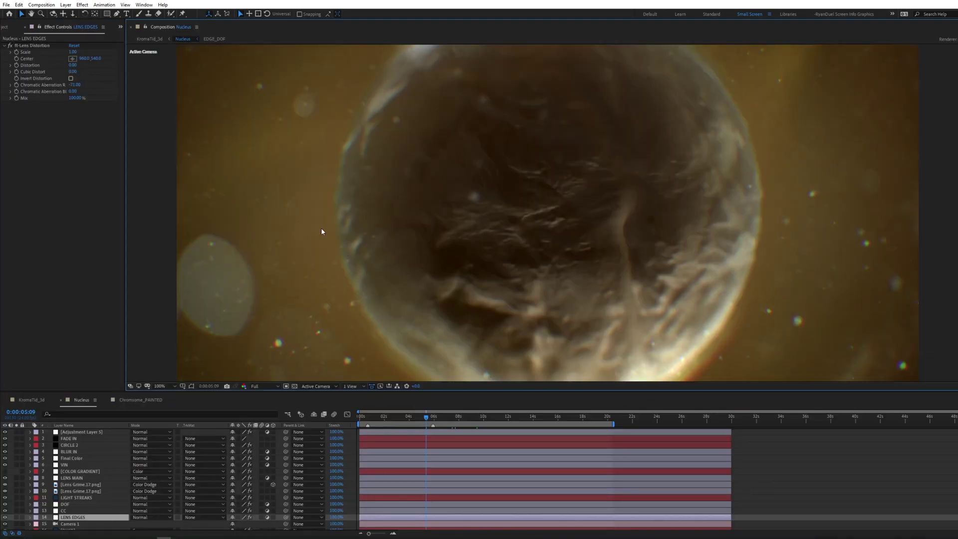
click(120, 26)
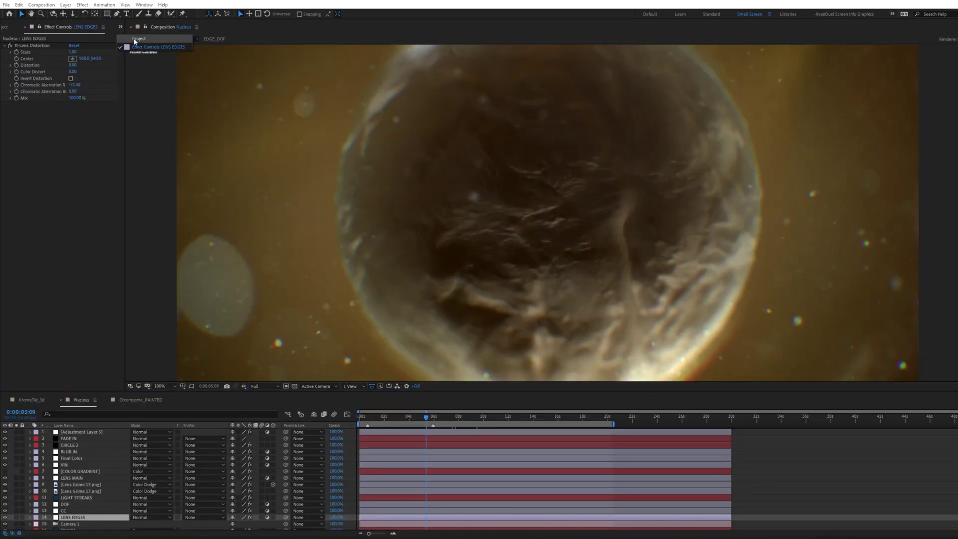
click(150, 39)
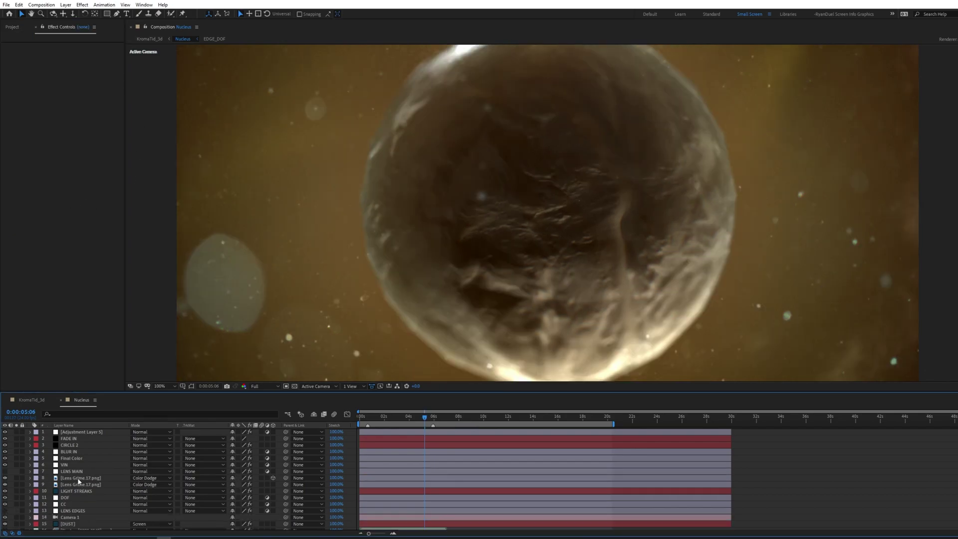
Select Lens Grime.17.png through Black Solid 4 and briefly solo them to preview.
click(77, 478)
scroll(99, 481, down, 2)
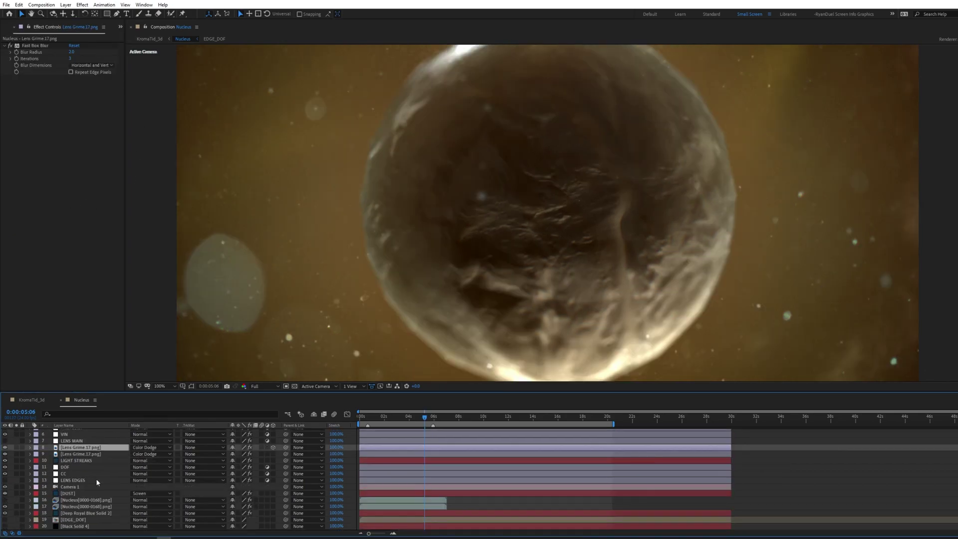
shift+click(70, 526)
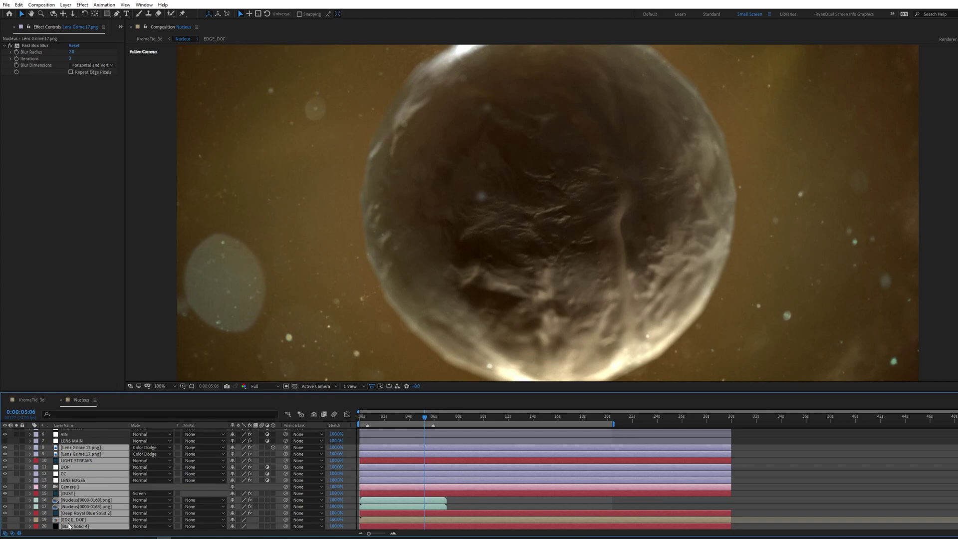
click(16, 514)
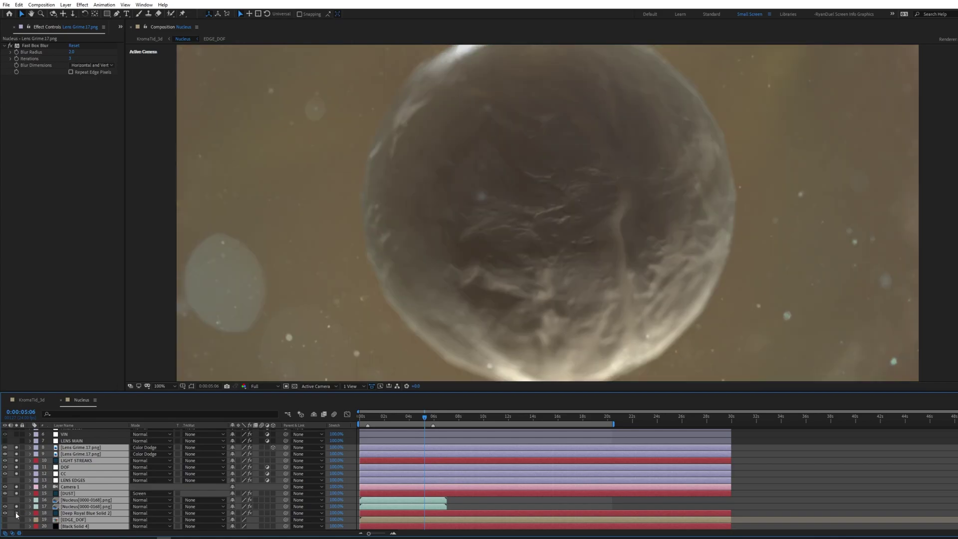
click(17, 514)
scroll(80, 482, up, 2)
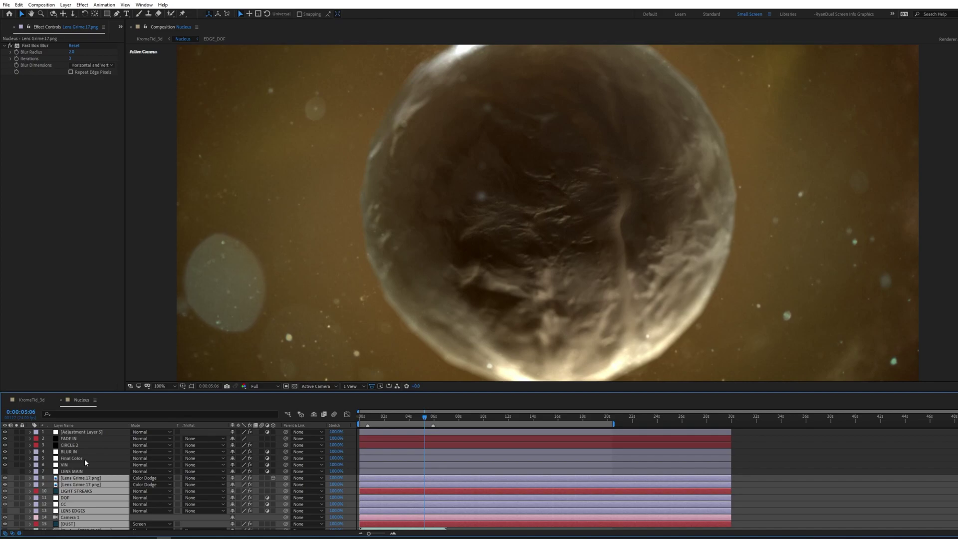
scroll(80, 481, down, 3)
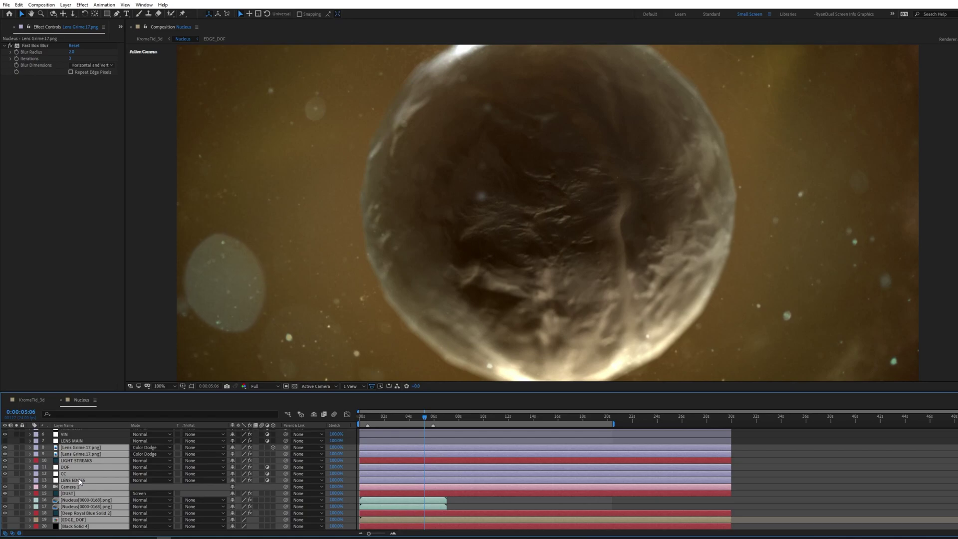
Precompose the selected layers into a new composition named 'Base Render'.
key(ctrl+shift+c)
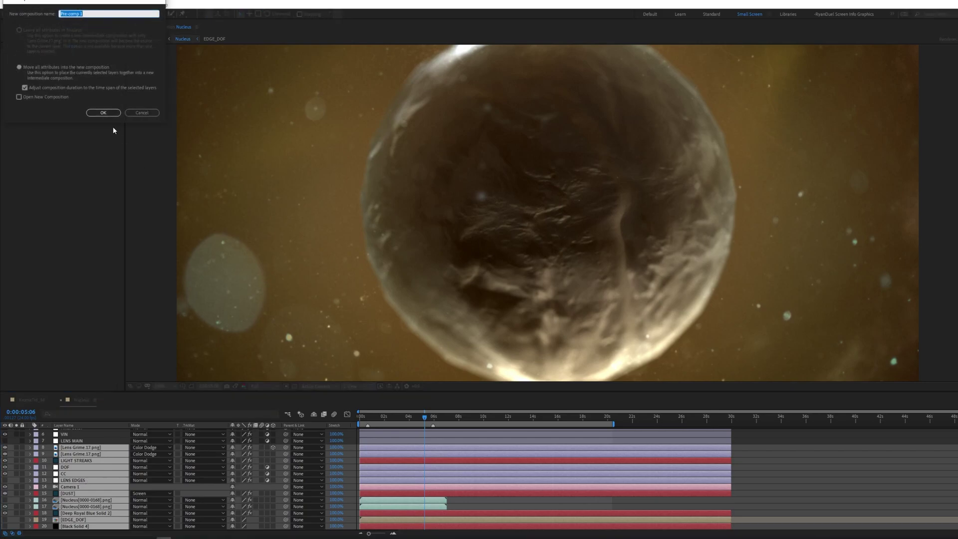
text(Base Render)
key(Return)
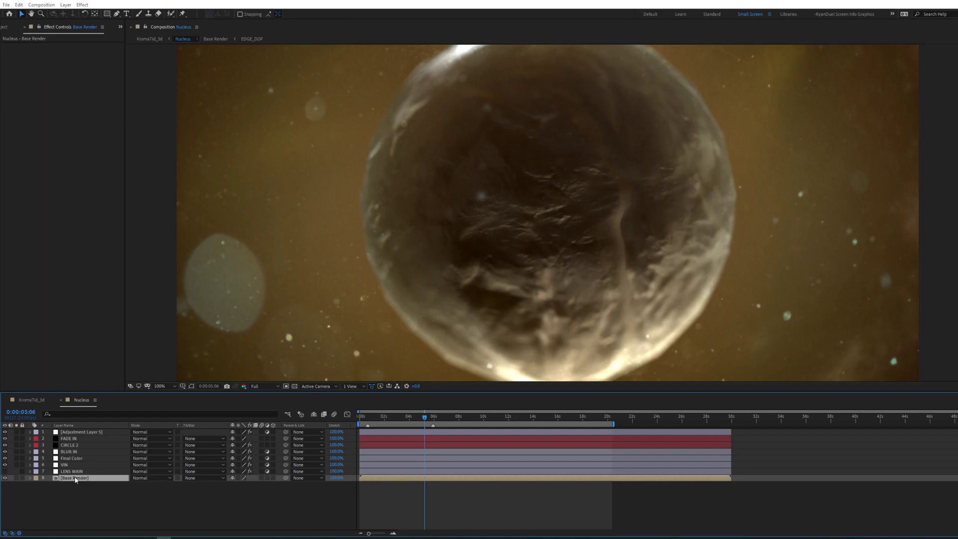
Apply Set Channels to Base Render, keeping only the red channel.
key(ctrl+space)
text(ext)
key(Escape)
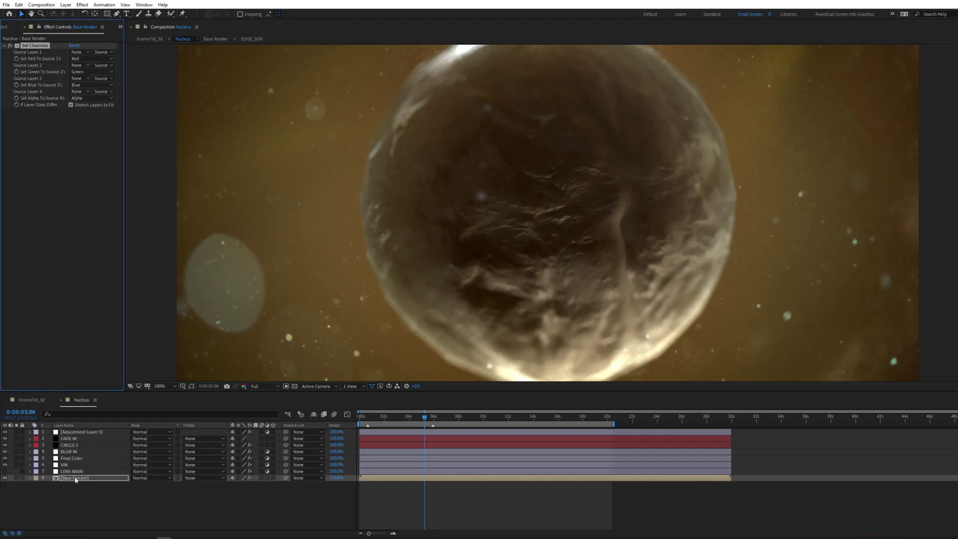
click(82, 71)
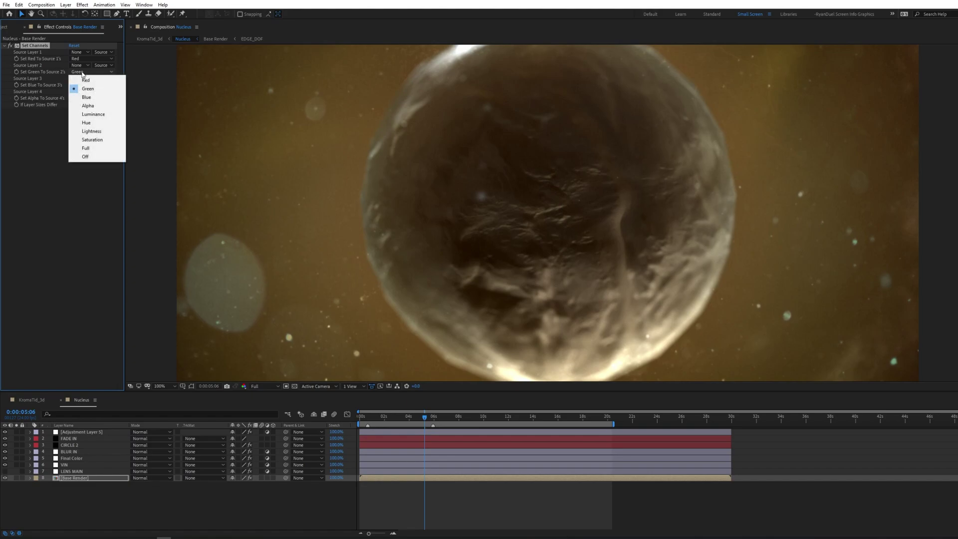
click(86, 157)
click(84, 85)
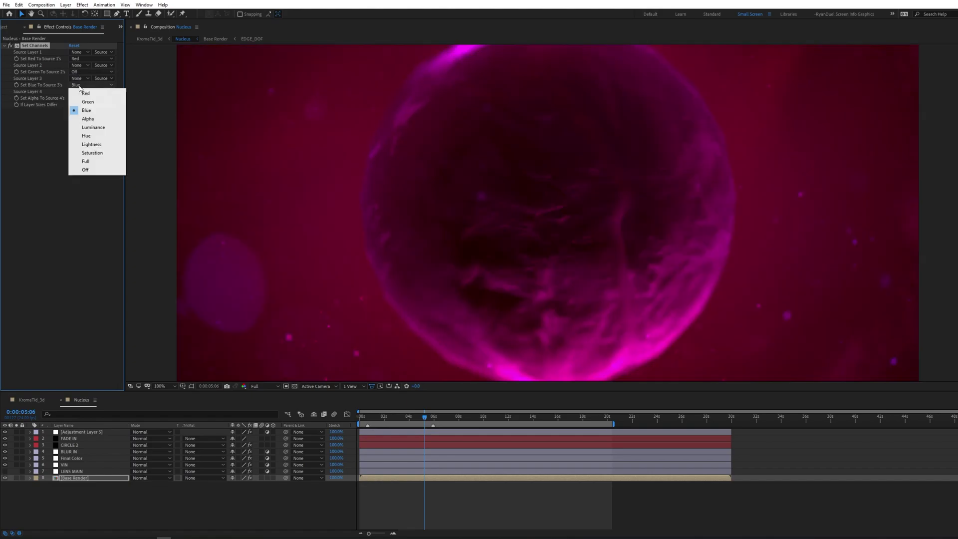
click(86, 170)
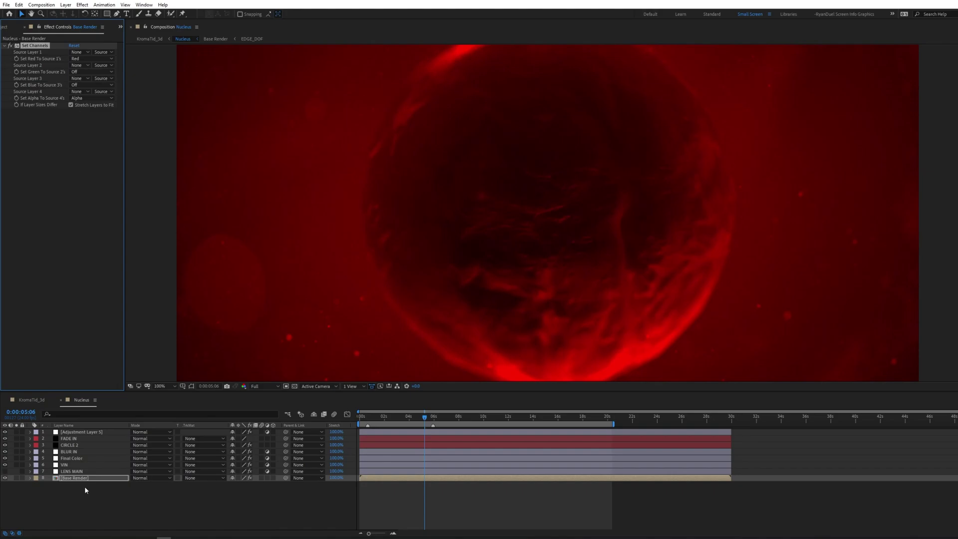
Duplicate Base Render and set the copy to pass only the green channel.
click(69, 479)
key(ctrl+d)
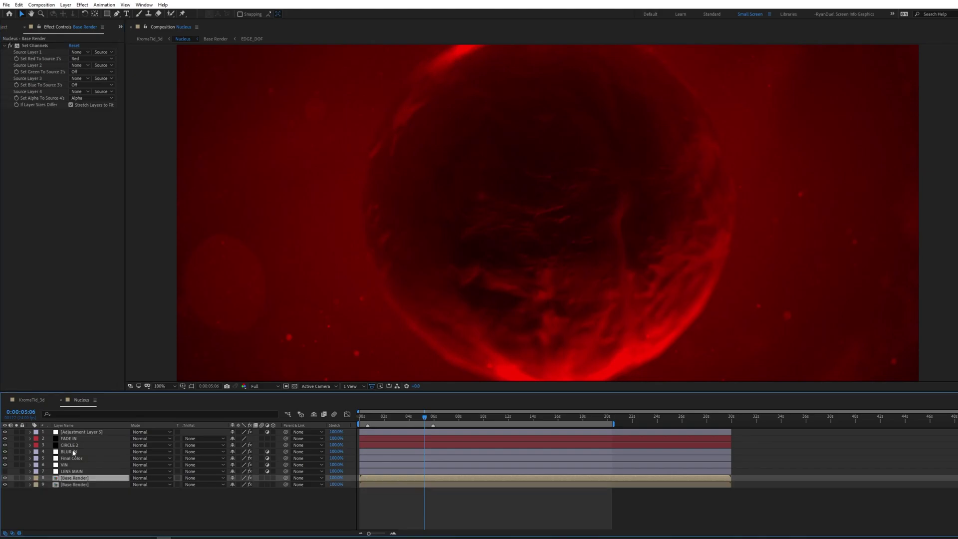
click(85, 58)
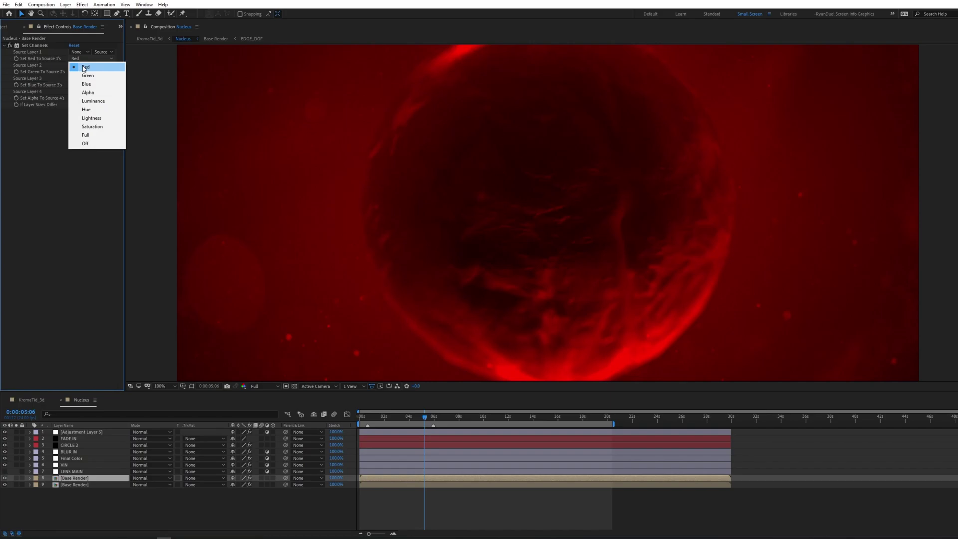
click(85, 143)
click(84, 72)
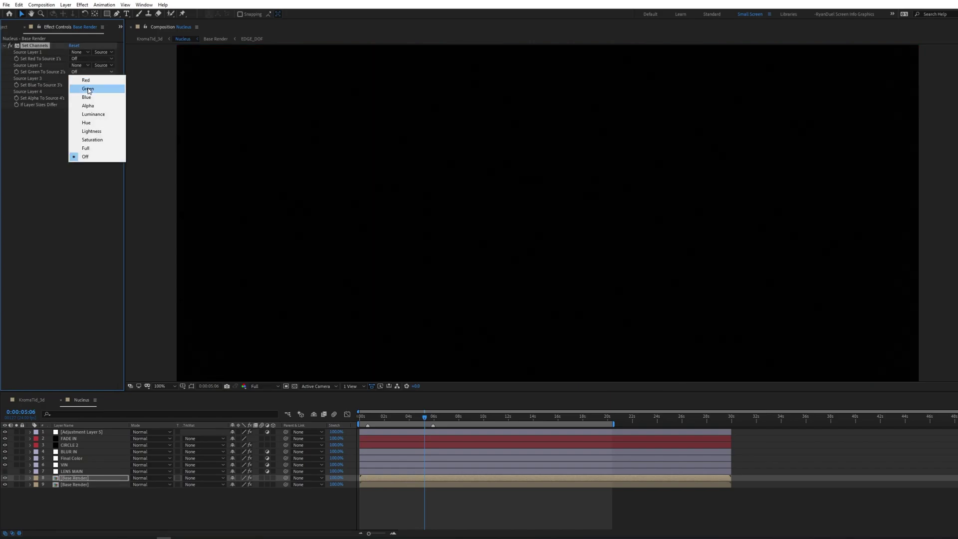
click(87, 88)
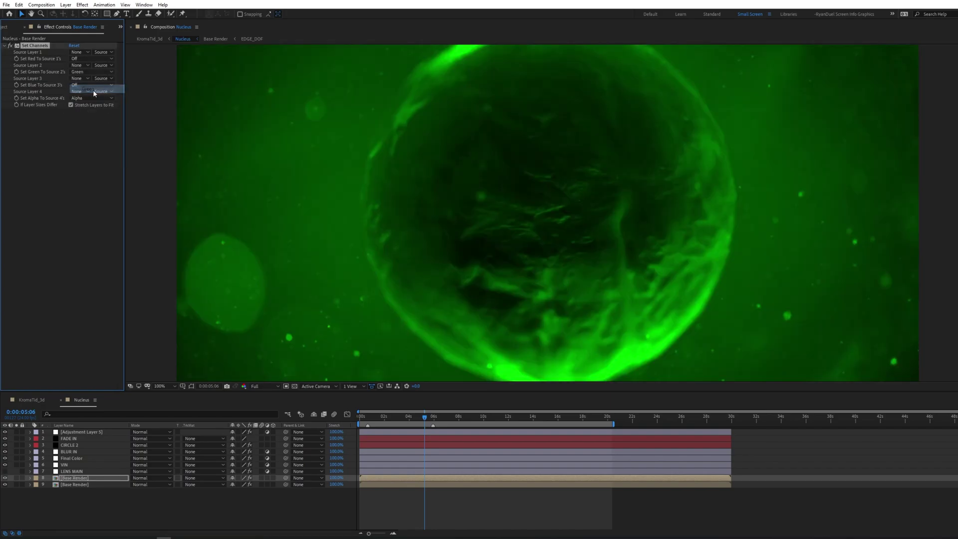
Duplicate the green copy and set the new one to pass only the blue channel.
click(68, 479)
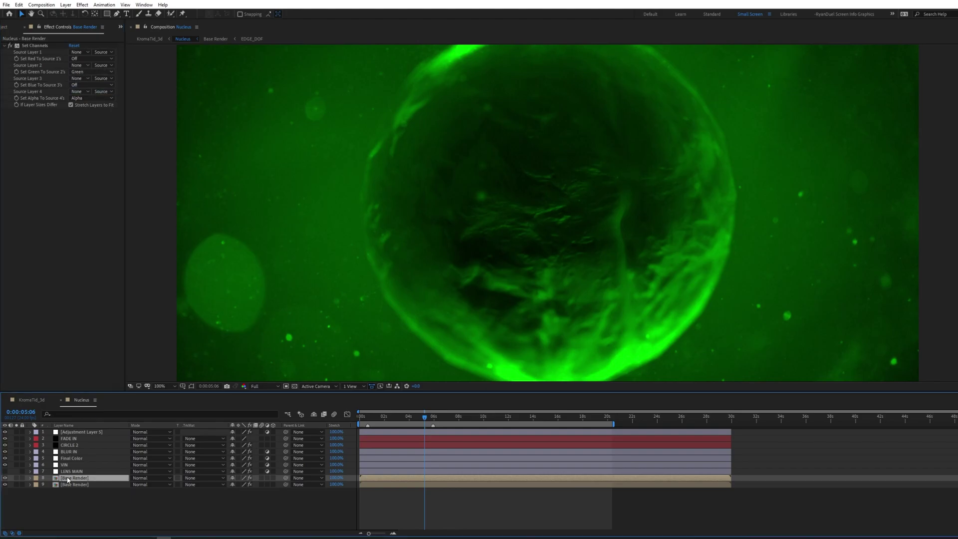
key(ctrl+d)
click(80, 71)
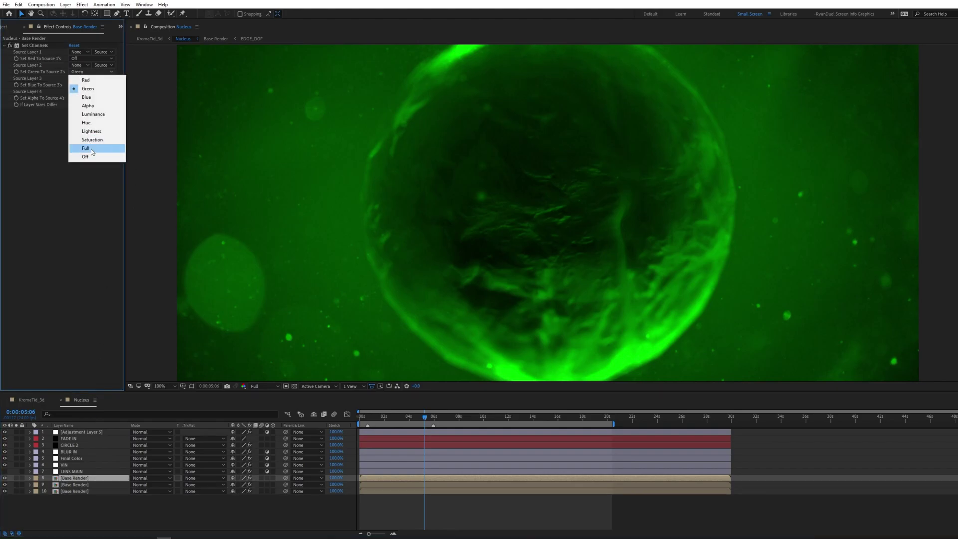
click(91, 153)
click(79, 86)
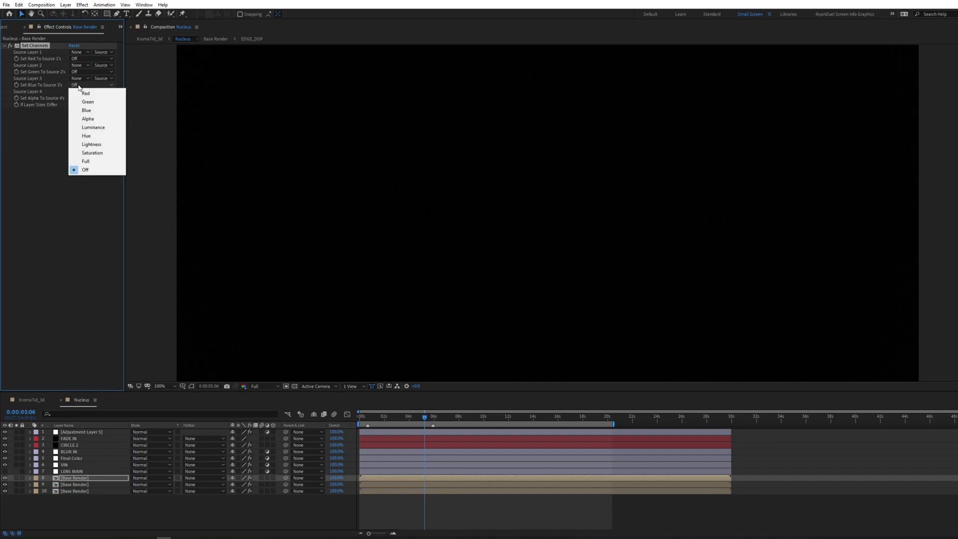
click(82, 111)
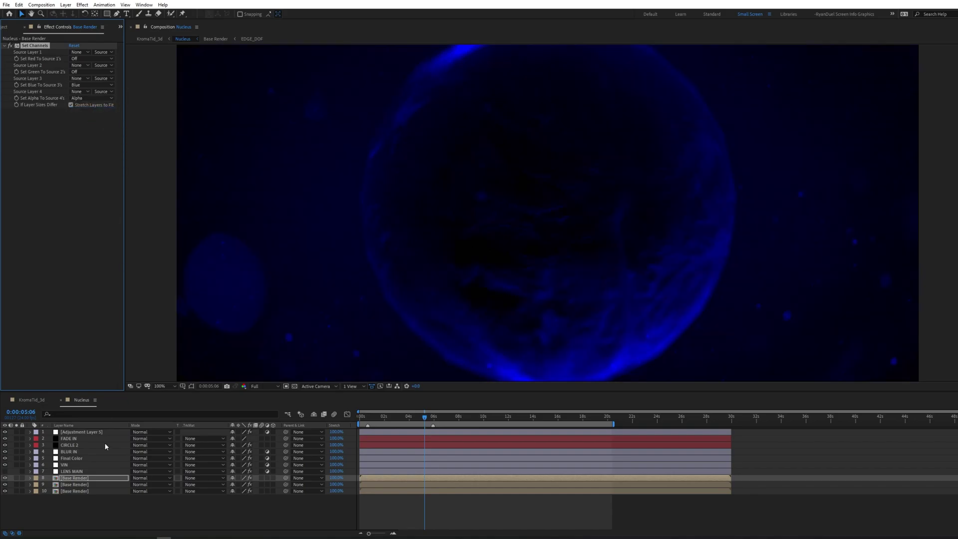
click(82, 479)
Set all three single-channel Base Render copies to Add blend mode.
shift+click(82, 490)
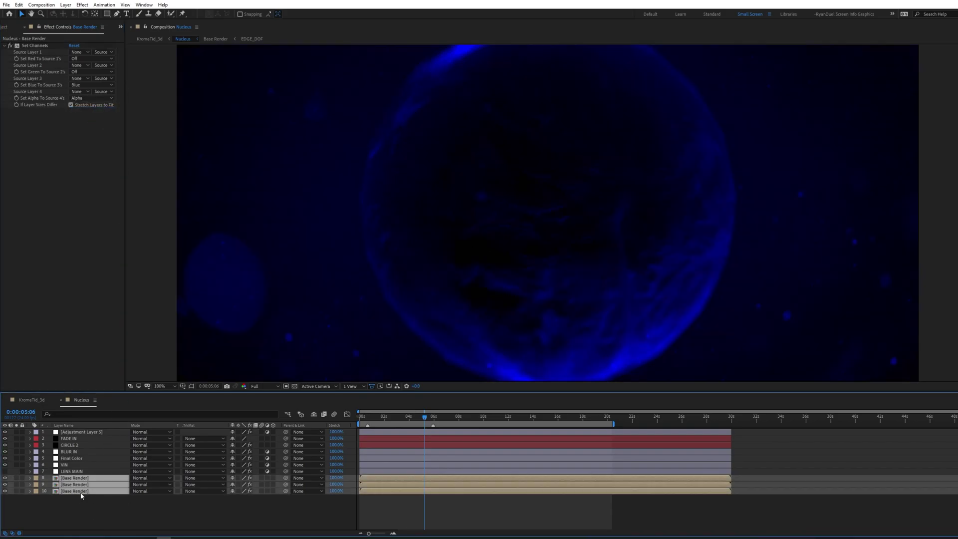
click(144, 481)
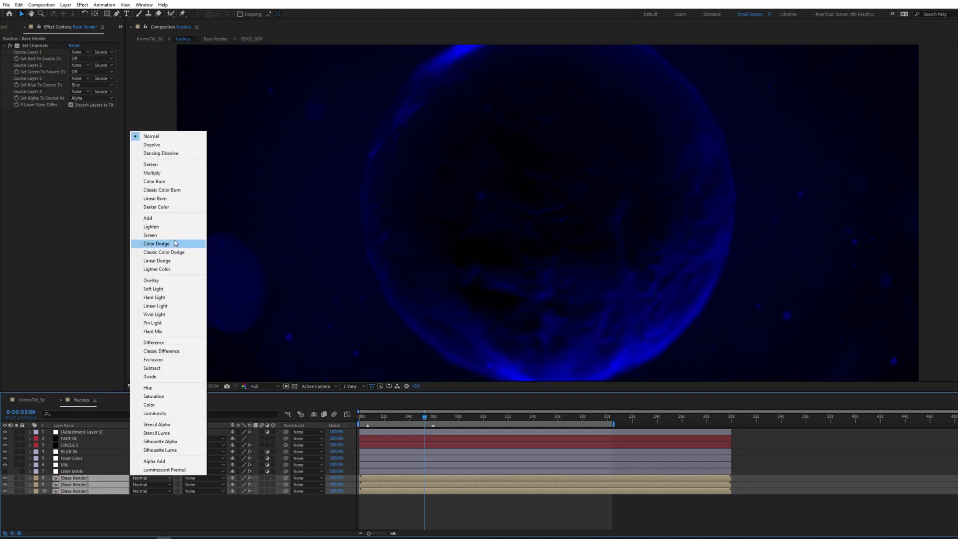
click(149, 217)
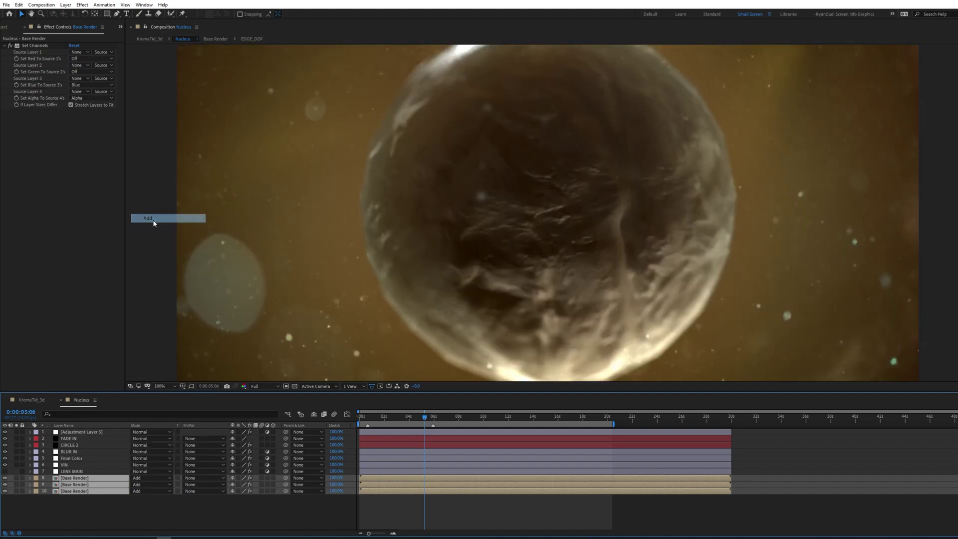
click(178, 513)
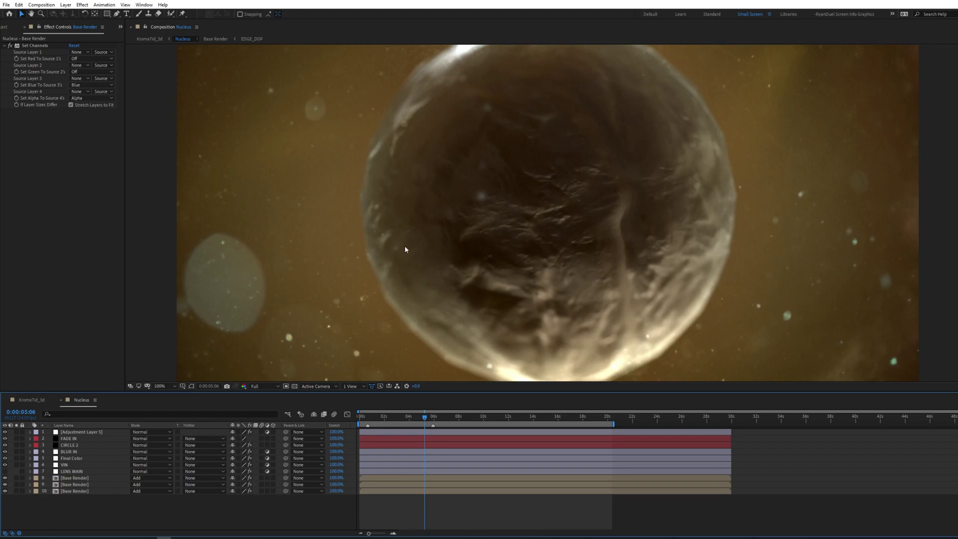
scroll(393, 230, up, 1)
scroll(556, 181, up, 1)
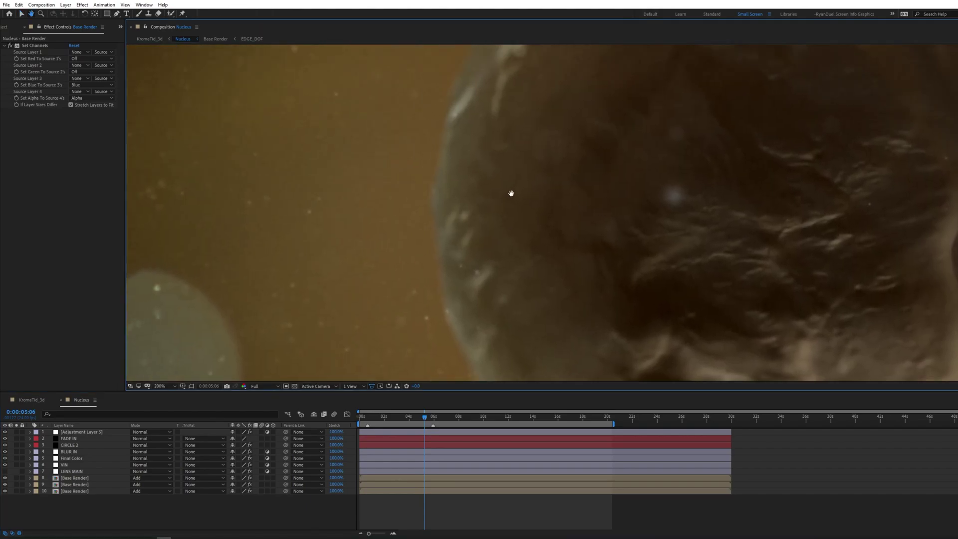
click(72, 471)
click(75, 478)
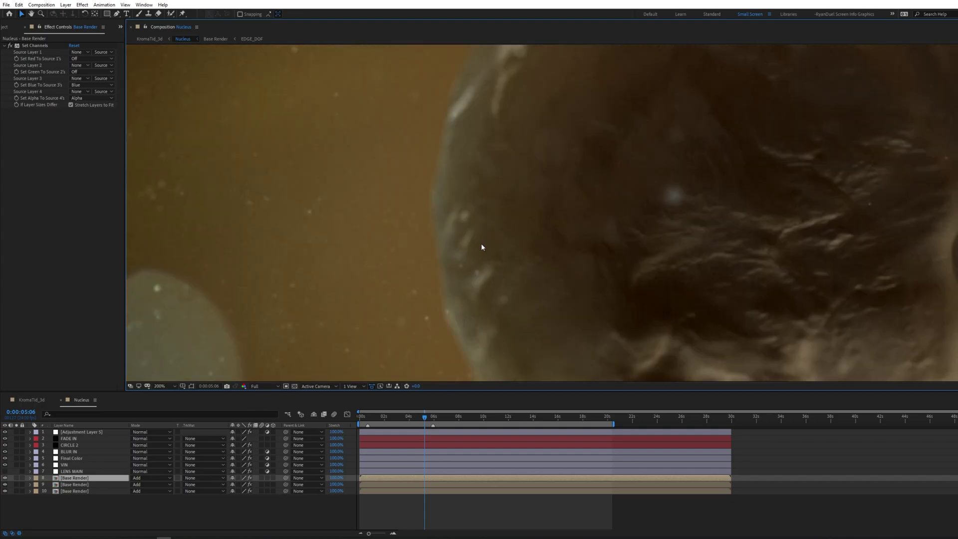
Scale the top, middle and bottom Base Render copies just above 100% (about 101.7%, 101.5%, 101.9%).
key(s)
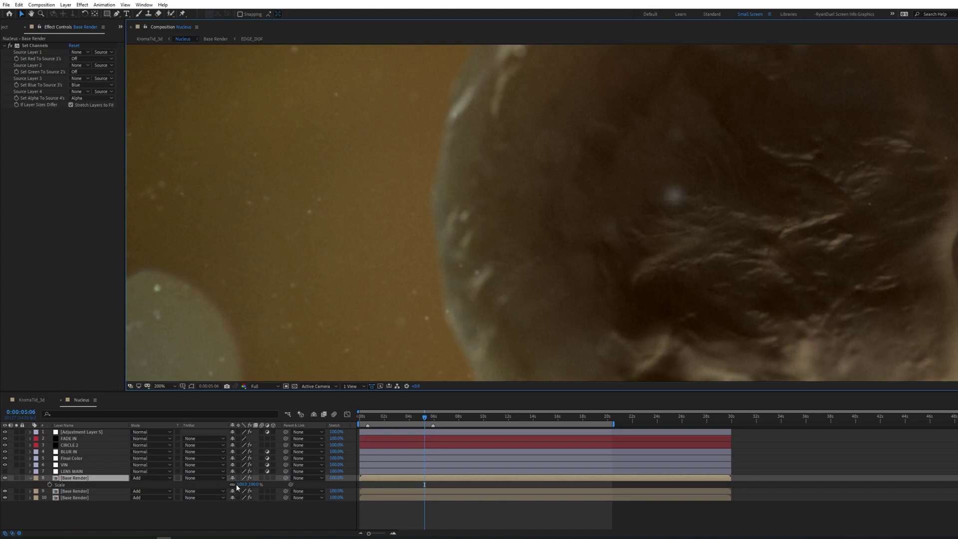
mouse_move(236, 485)
mouse_down()
mouse_move(244, 481)
mouse_move(248, 498)
mouse_up()
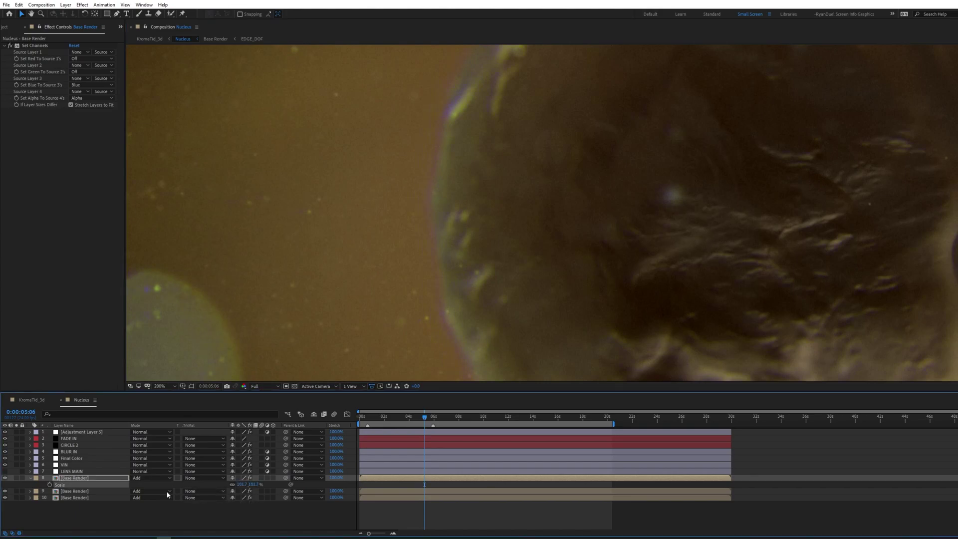
click(103, 493)
key(s)
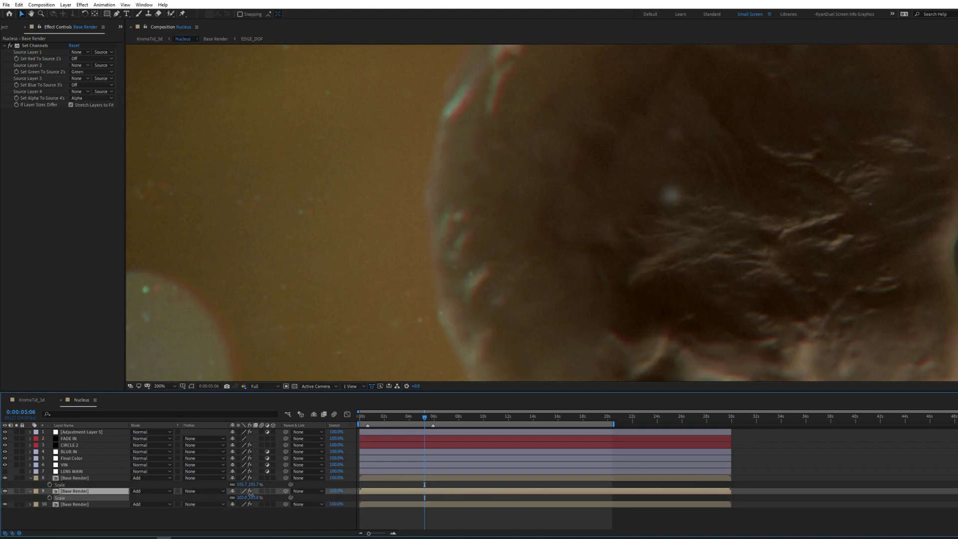
drag(239, 497, 245, 492)
click(202, 513)
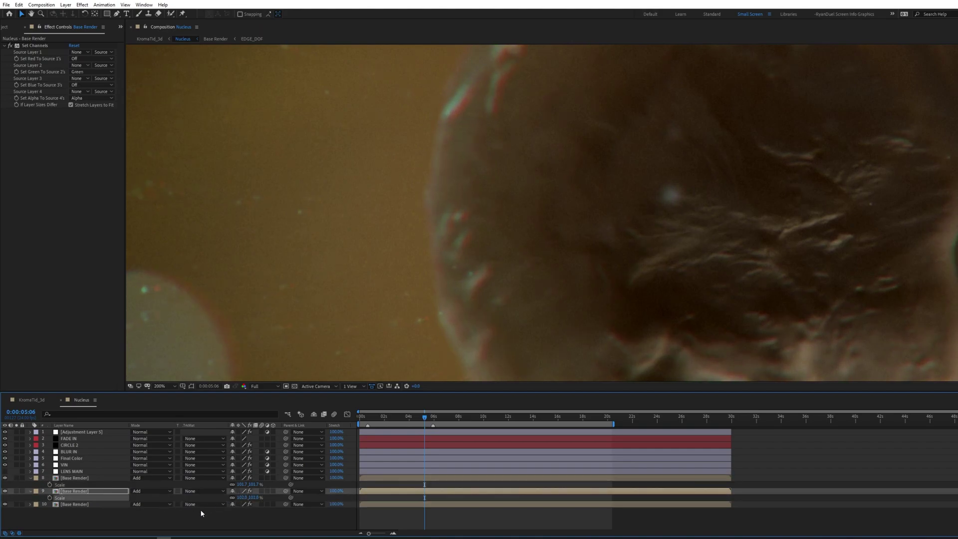
click(125, 504)
key(s)
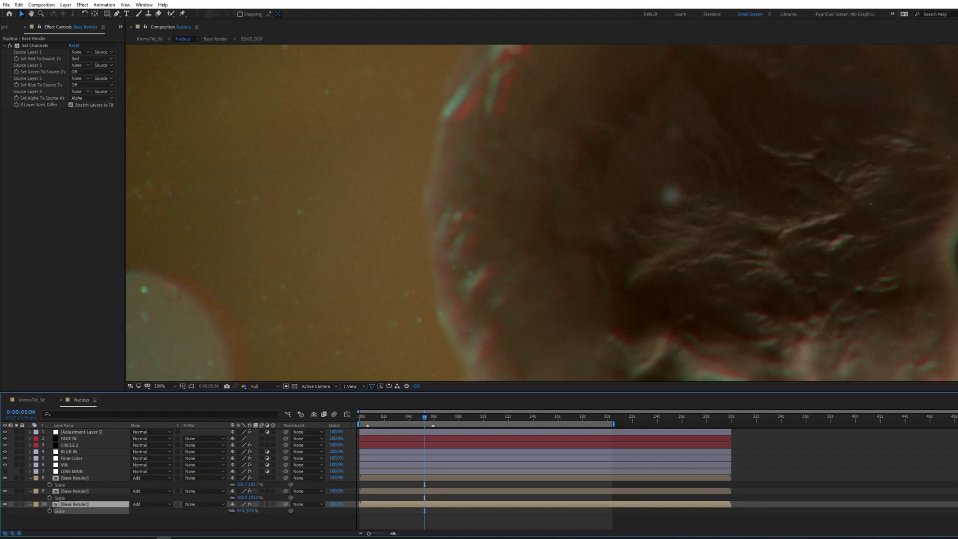
drag(236, 508, 244, 505)
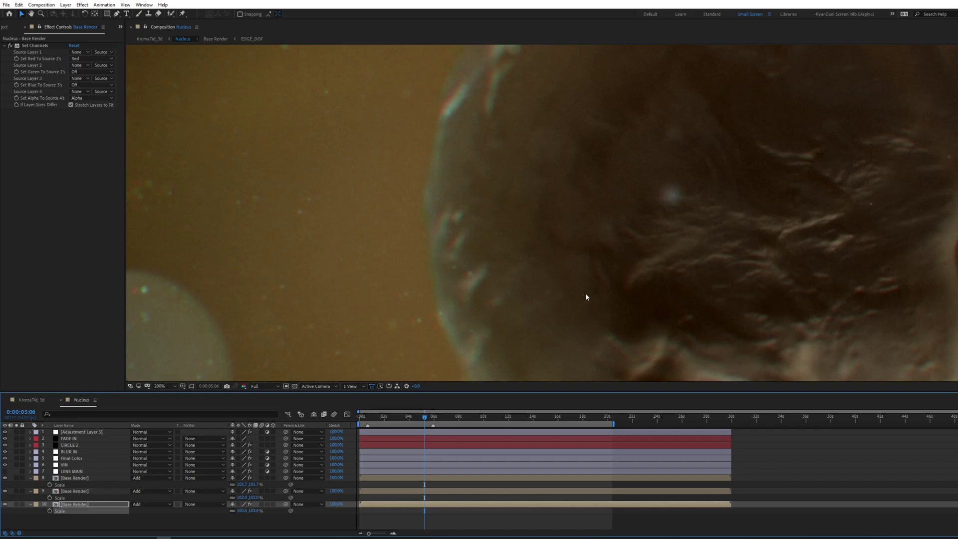
Pan along the nucleus edge and maximize the Composition panel to inspect the fringes.
scroll(642, 252, down, 2)
drag(642, 253, 595, 242)
key(grave)
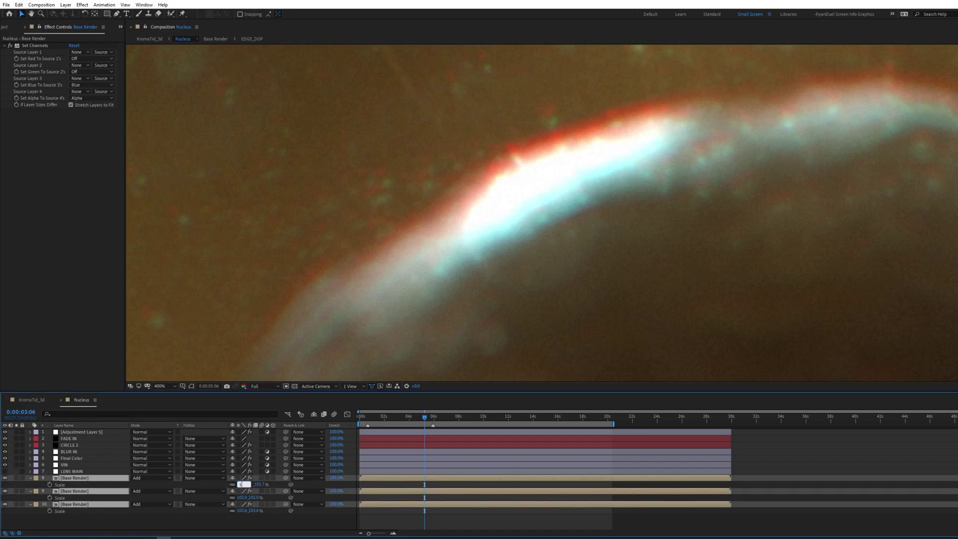
Reset the channel copies to 100% Scale for comparison, then undo to restore the offset scales.
key(Return)
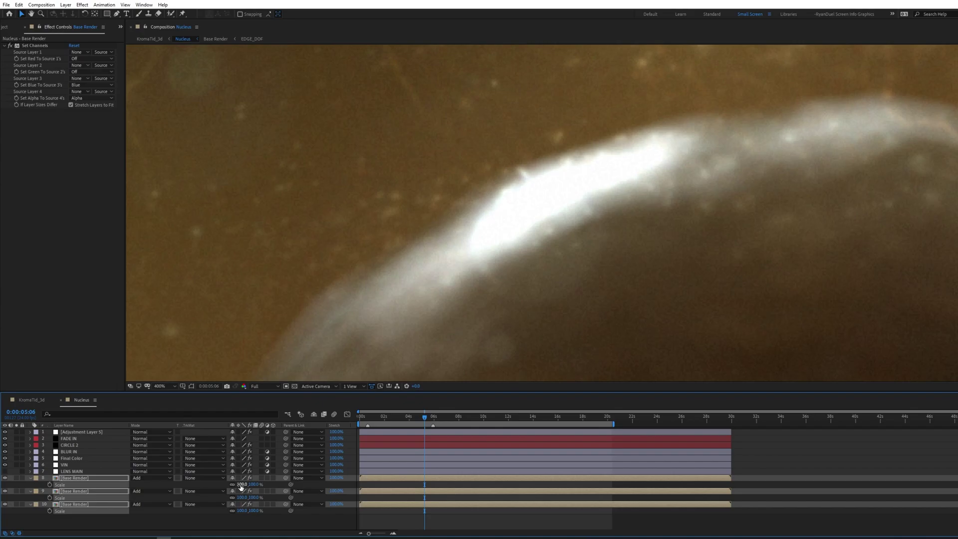
key(ctrl+z)
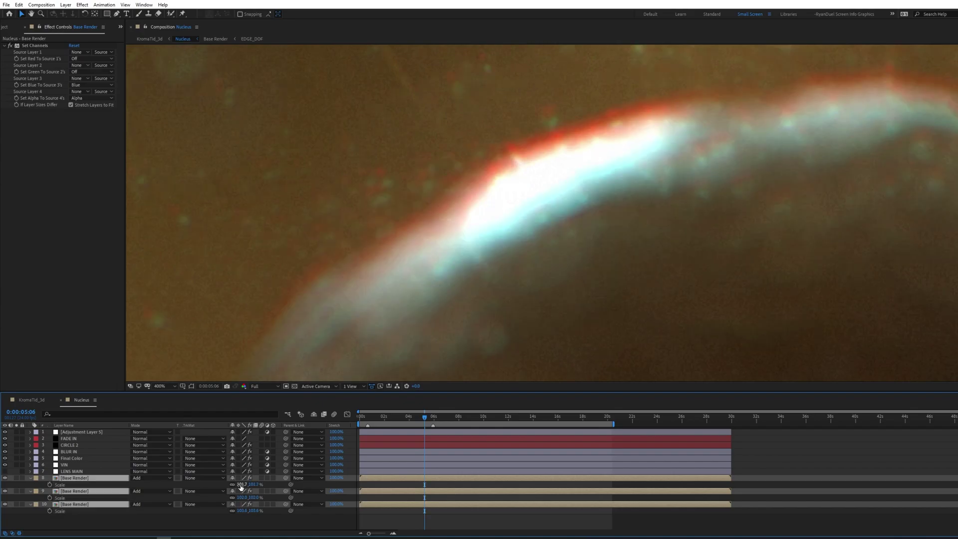